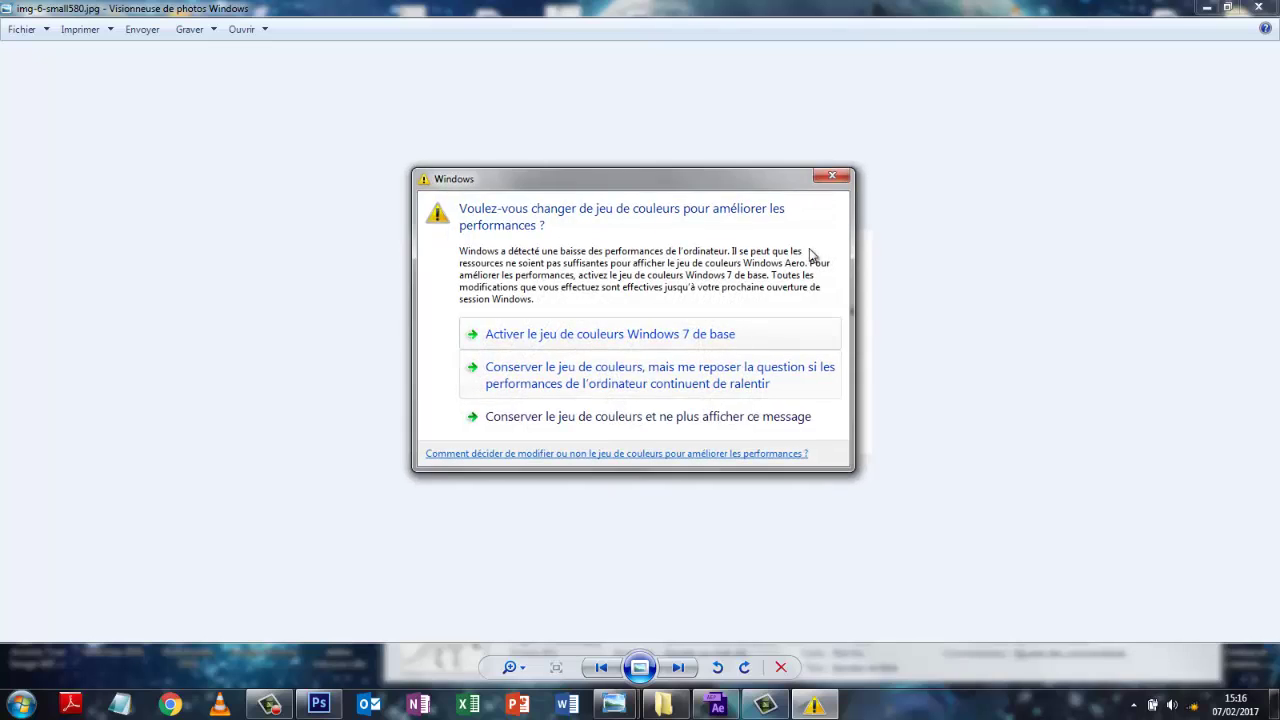
Open cycle1.jpg from the cycle folder inside renard and study the animal walk drawings through cycle2.jpg.
left_click(833, 179)
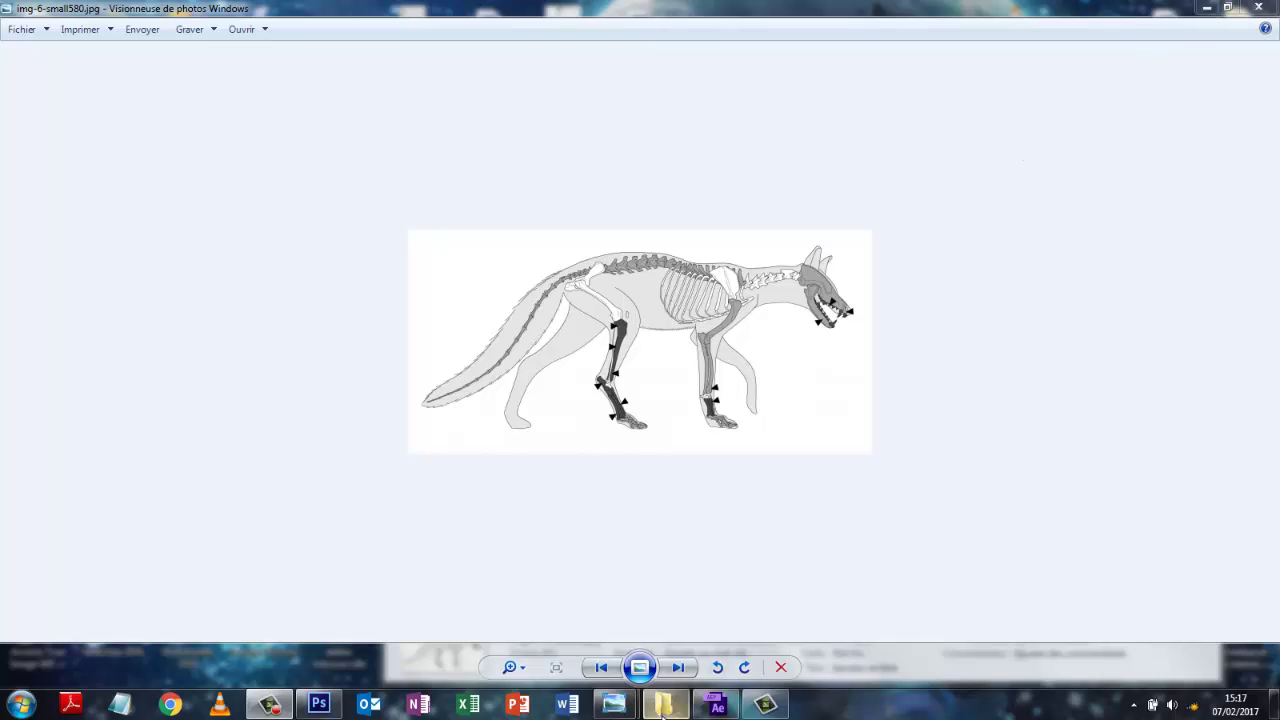
mouse_move(666, 713)
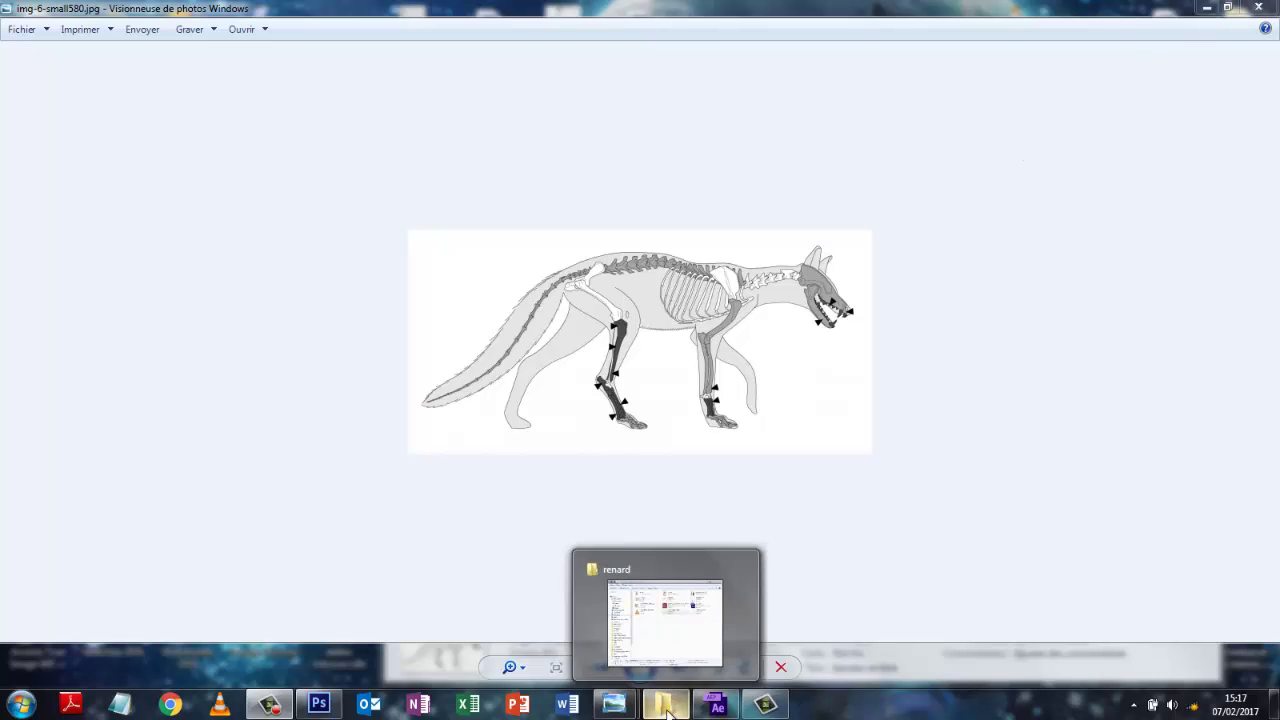
left_click(666, 706)
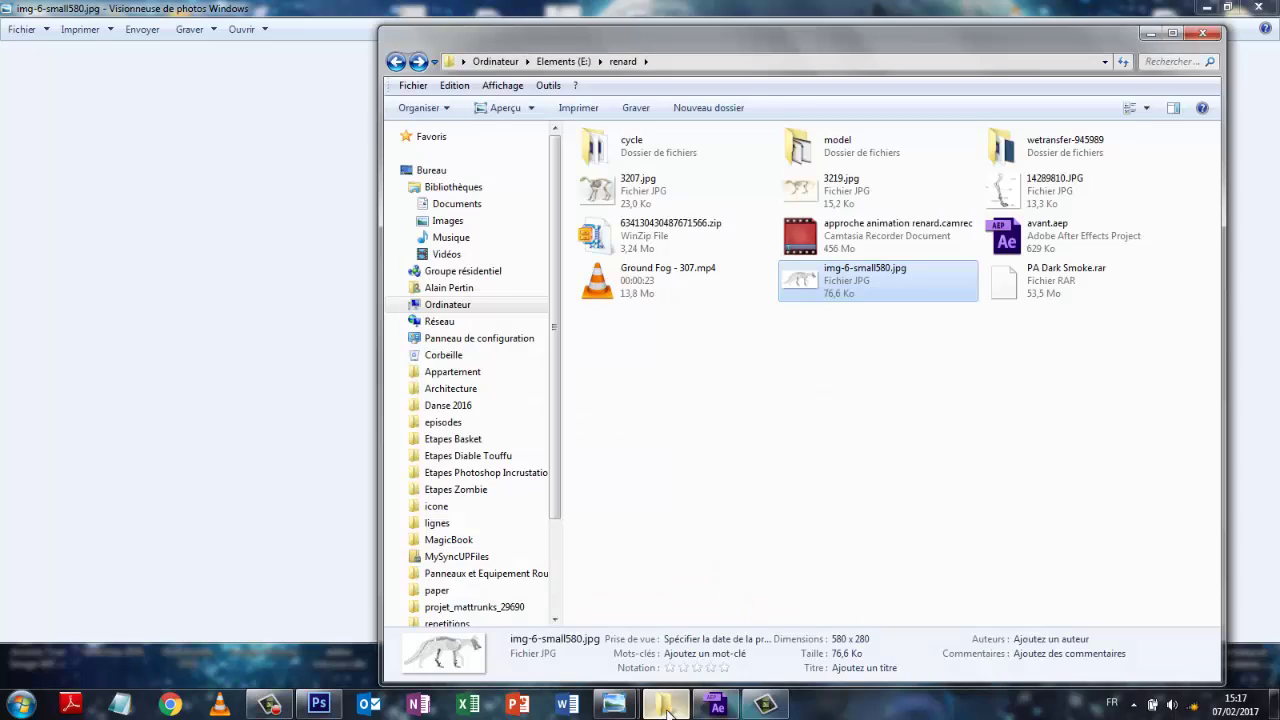
double_click(633, 160)
double_click(712, 181)
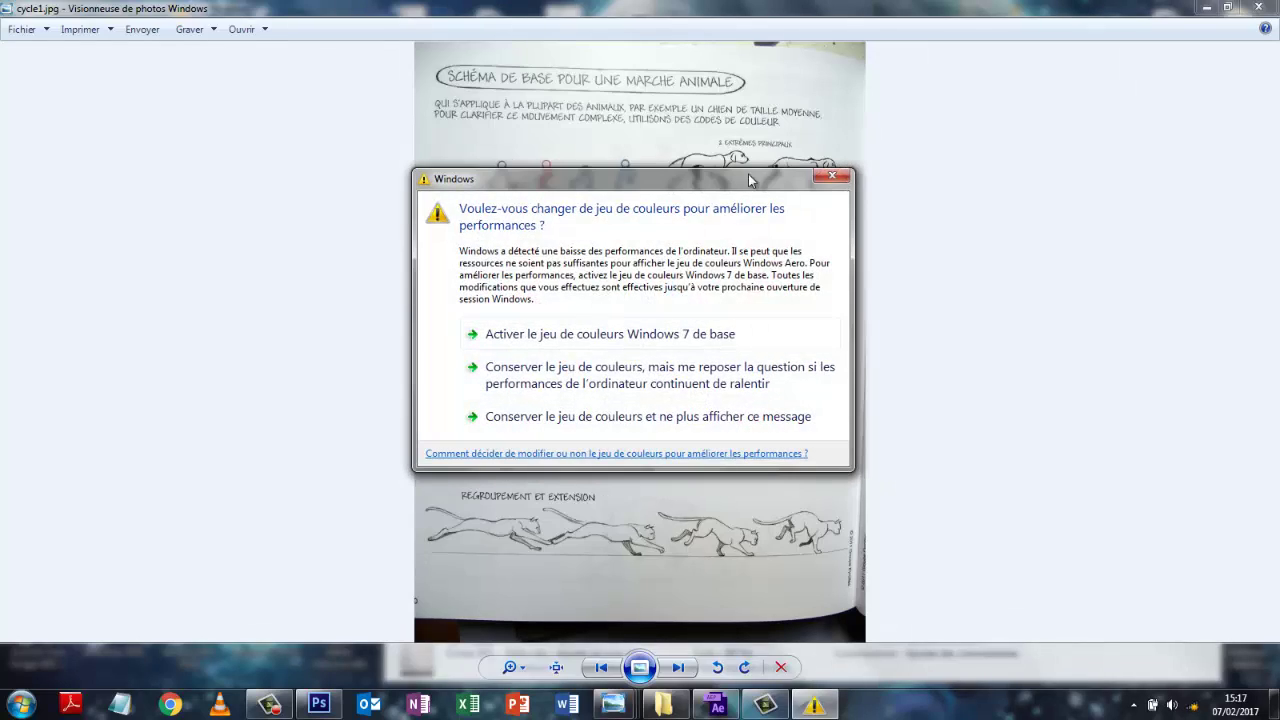
left_click(830, 181)
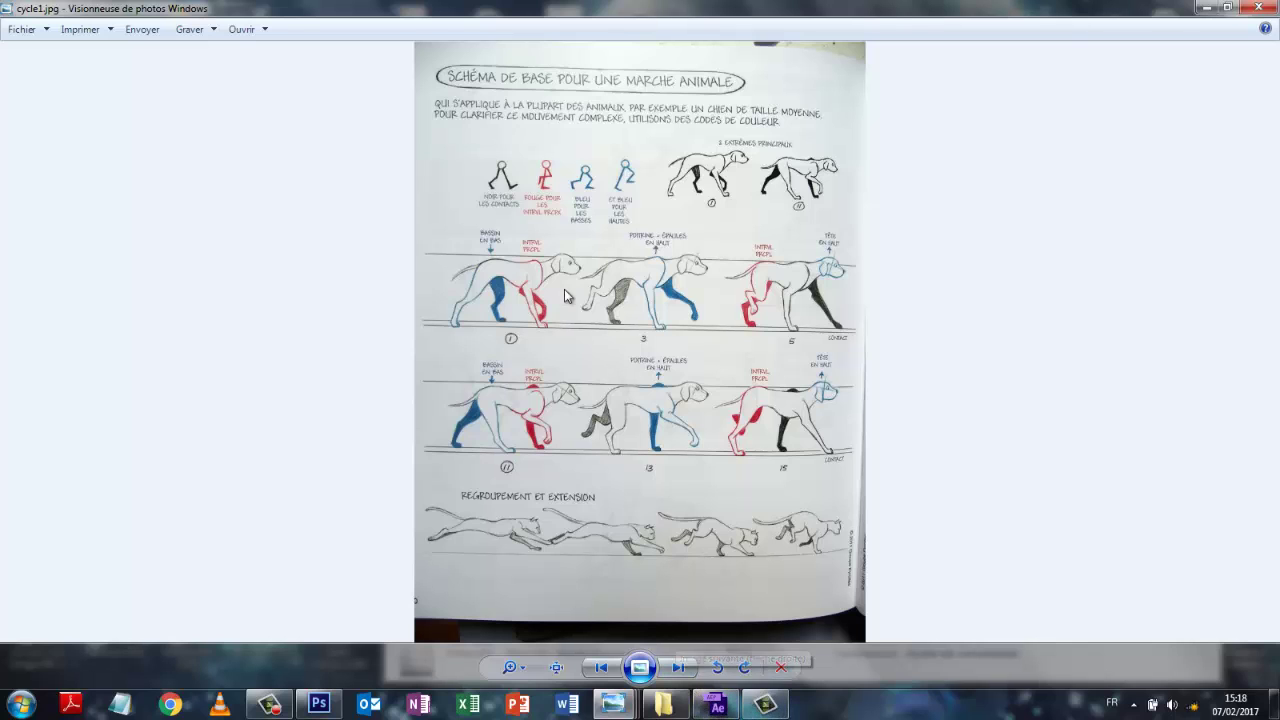
left_click(678, 667)
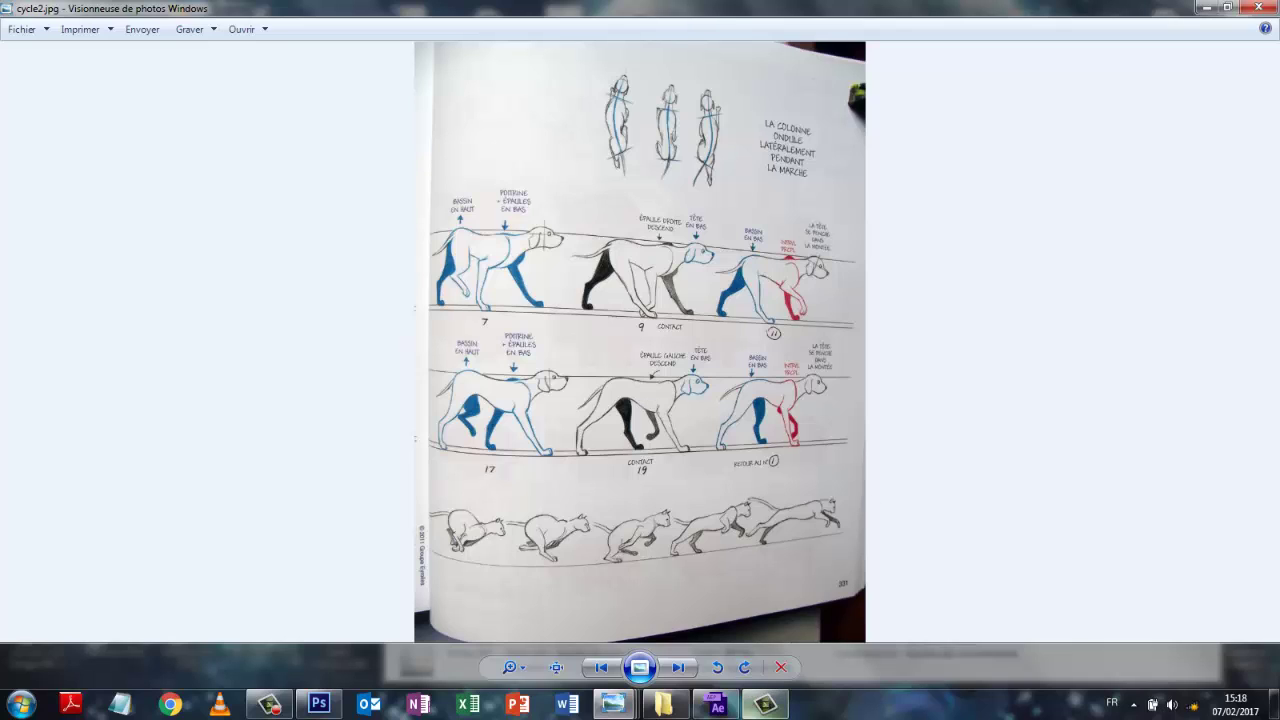
left_click(1258, 8)
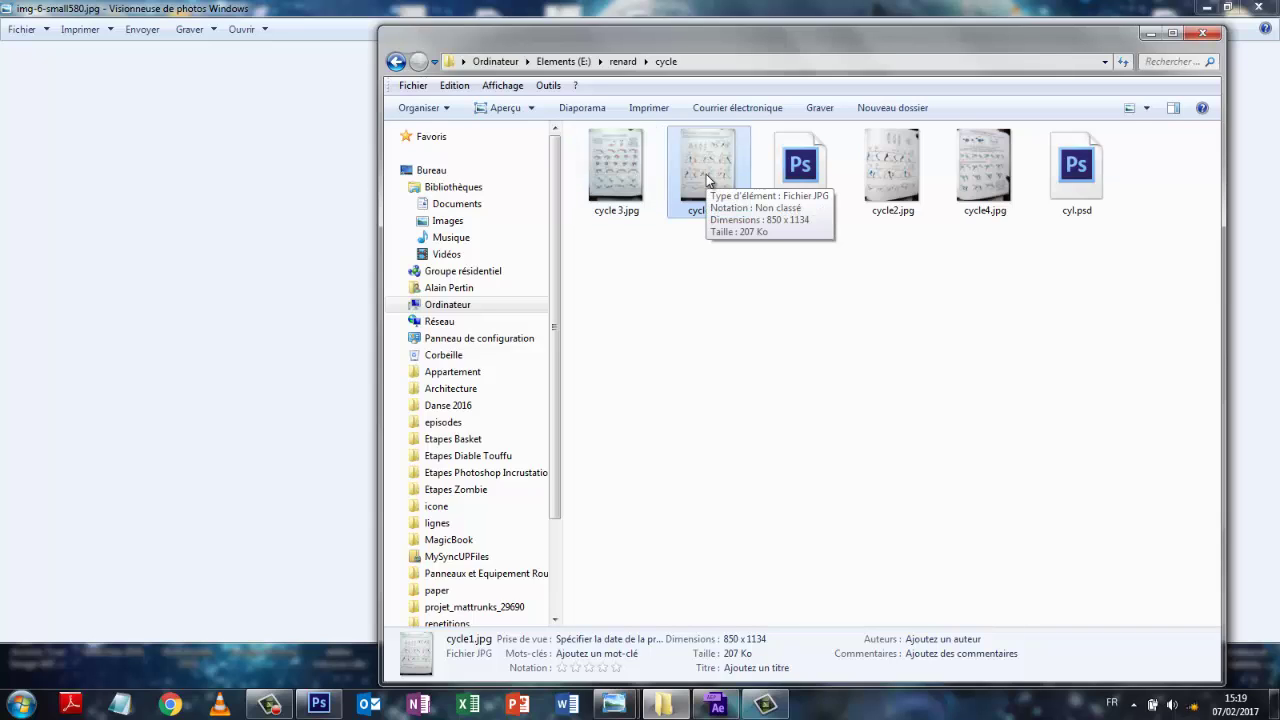
Open renard200.png from the model folder and examine the fox walk frames one by one up to renard204.png.
left_click(396, 63)
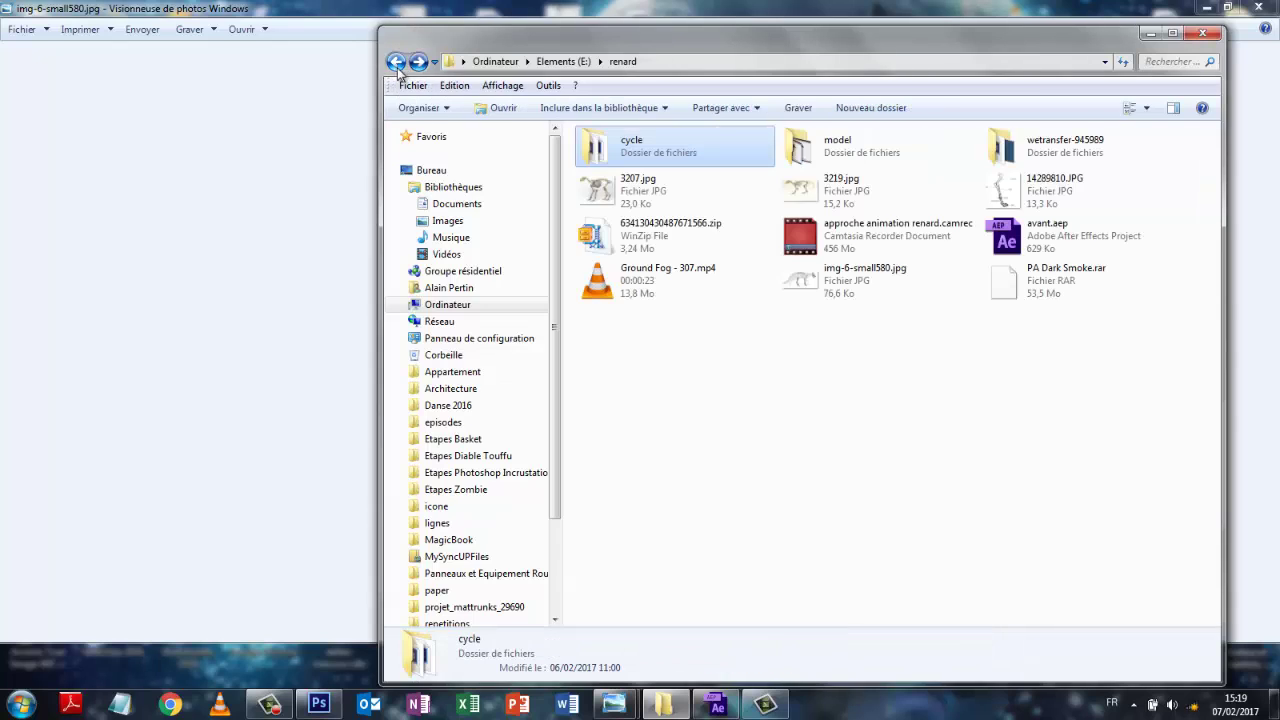
double_click(821, 150)
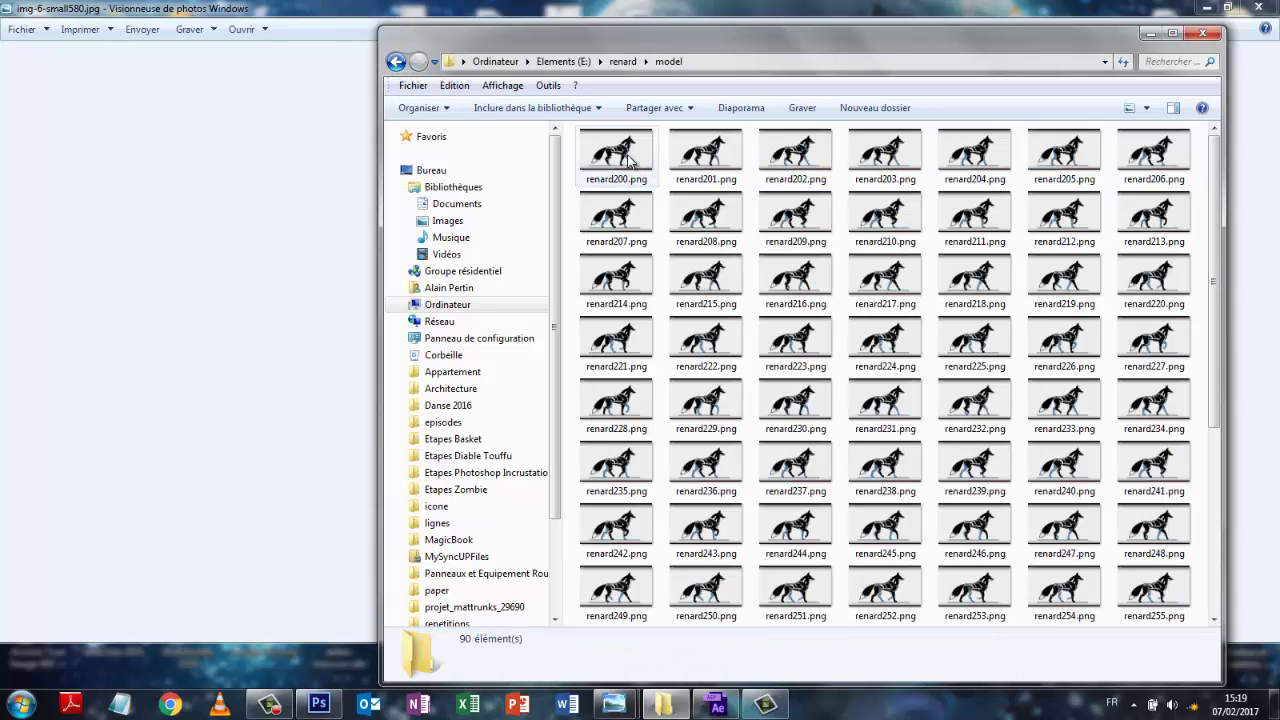
left_click(632, 163)
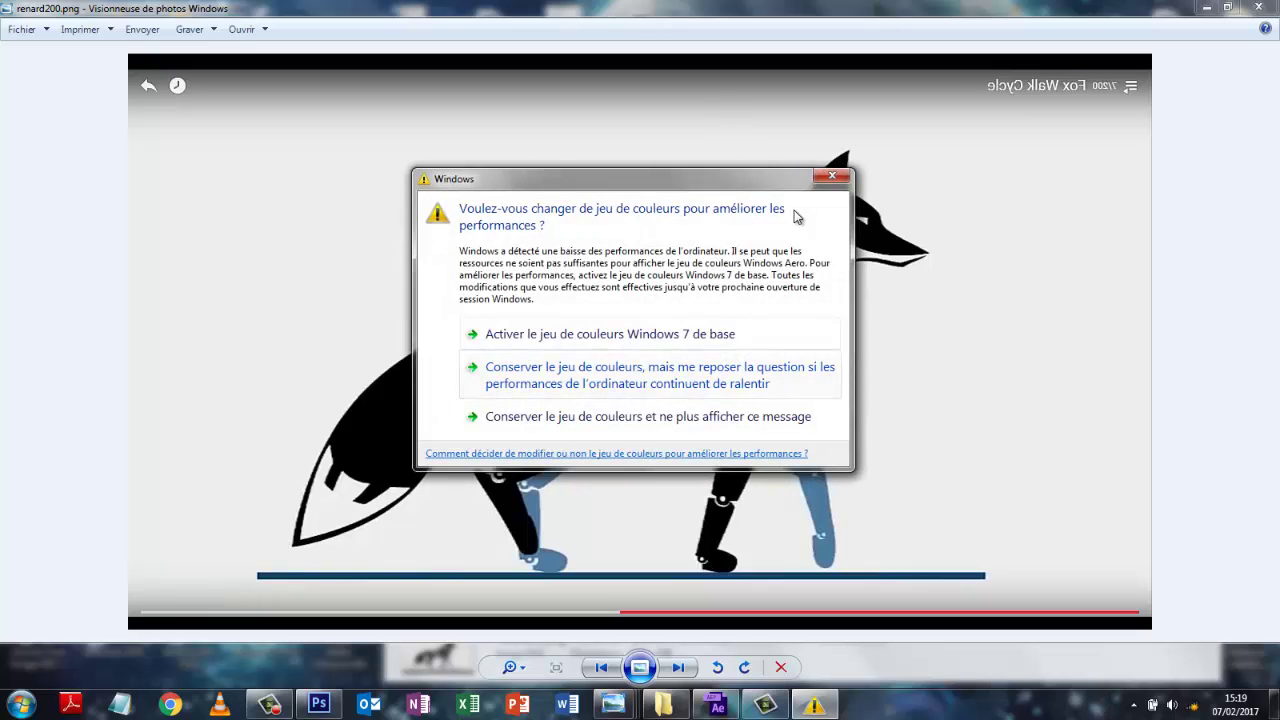
left_click(834, 175)
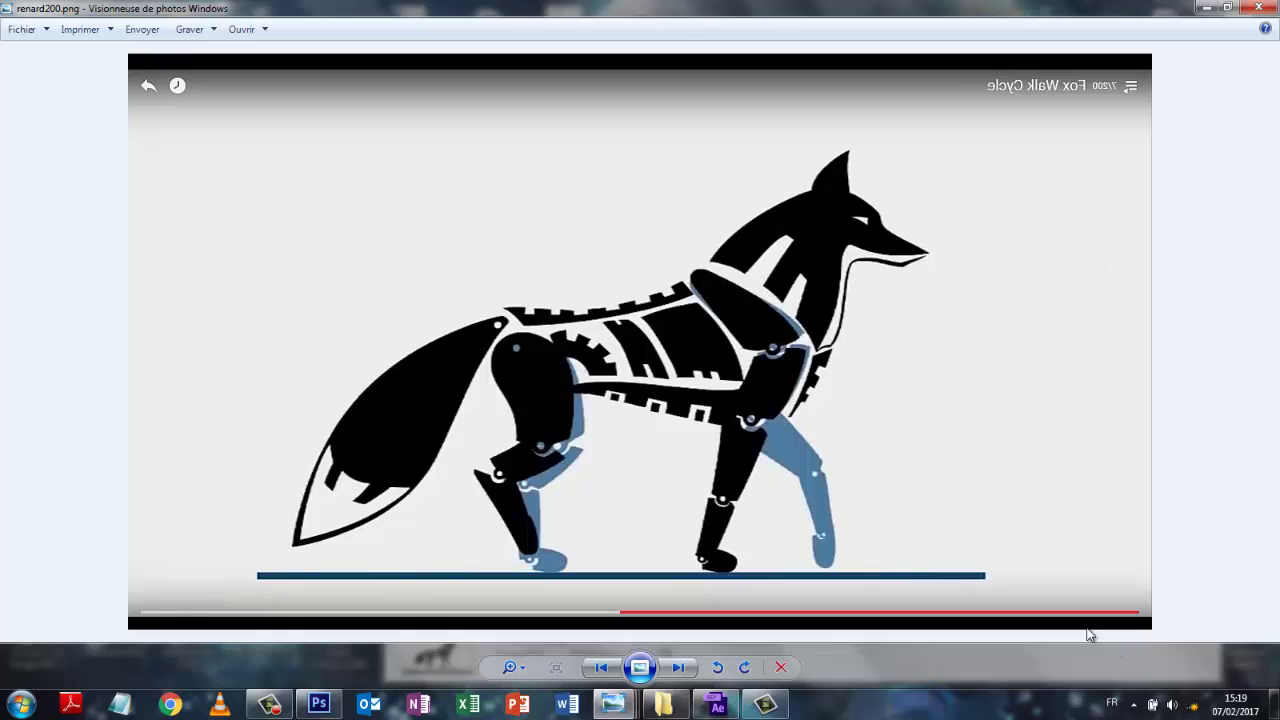
left_click(677, 670)
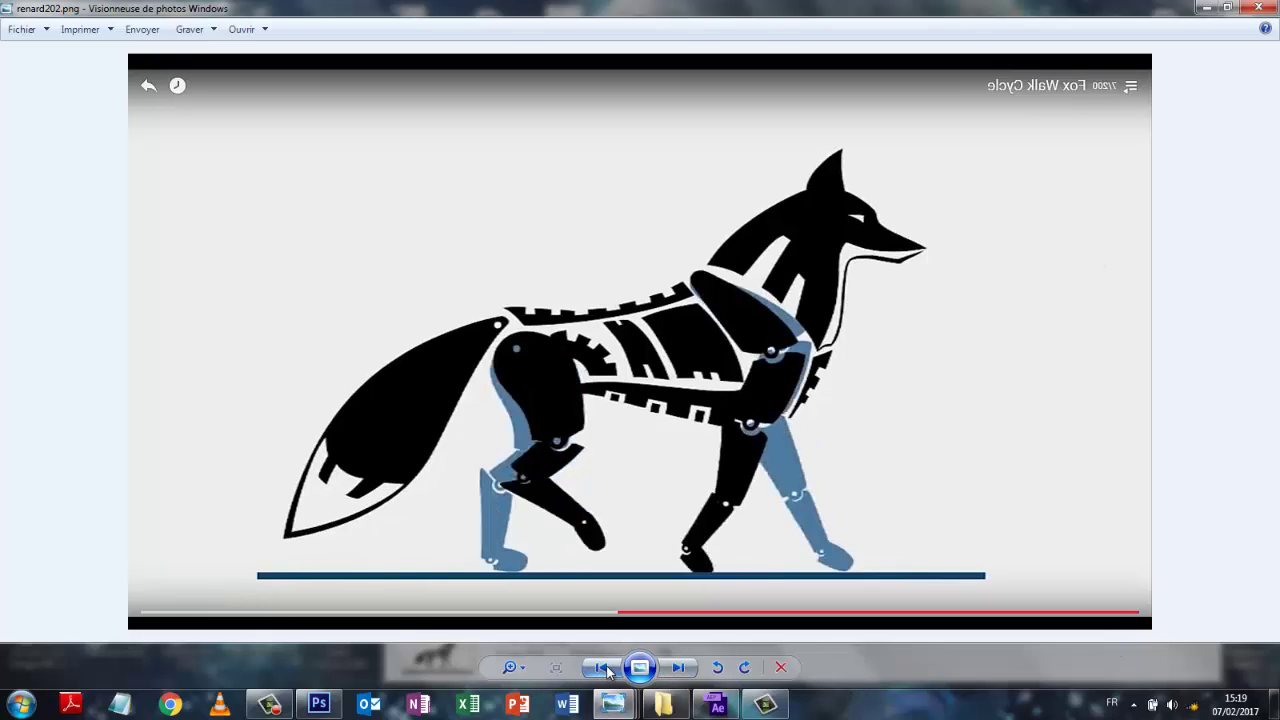
left_click(602, 667)
left_click(605, 666)
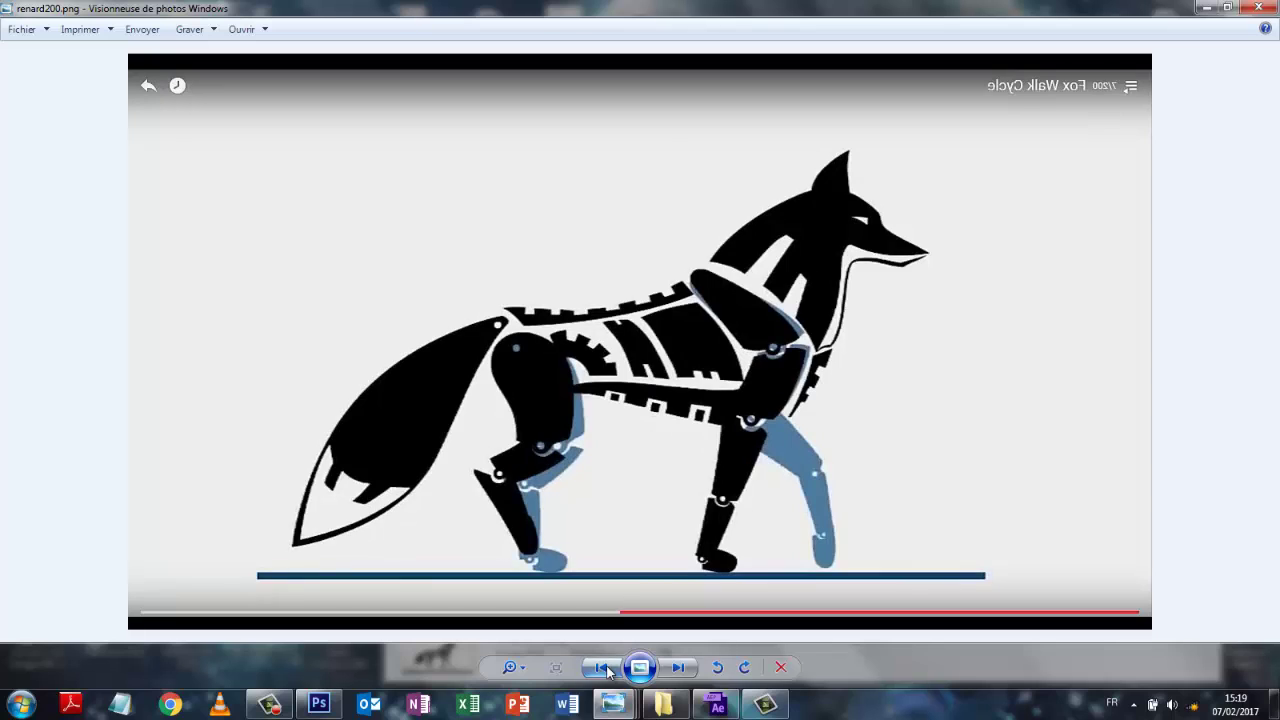
left_click(677, 668)
left_click(677, 670)
left_click(677, 670)
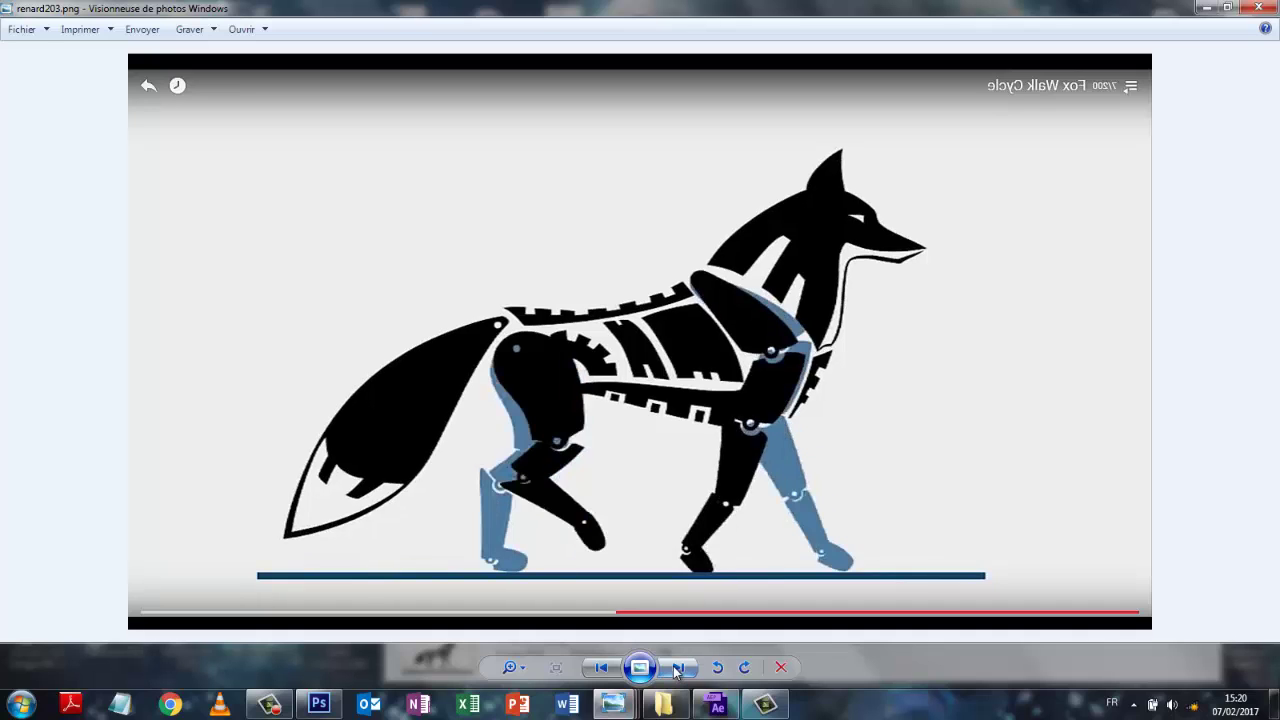
left_click(677, 670)
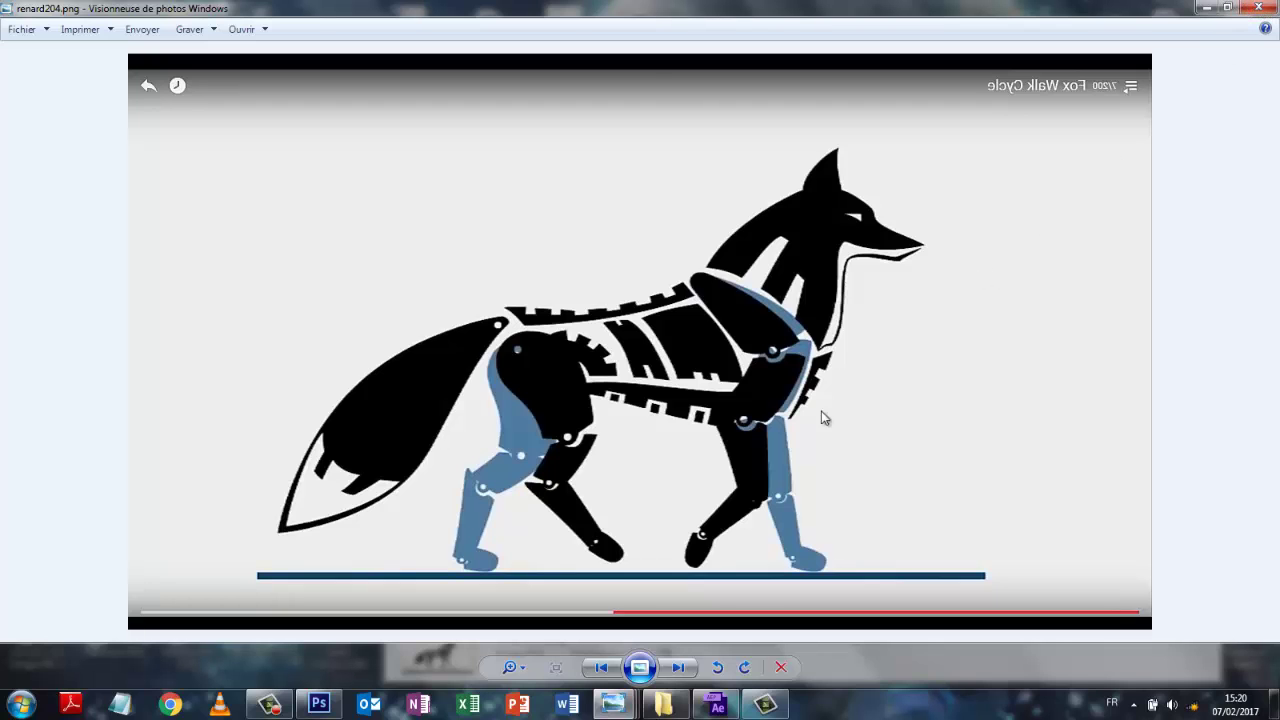
left_click(1257, 7)
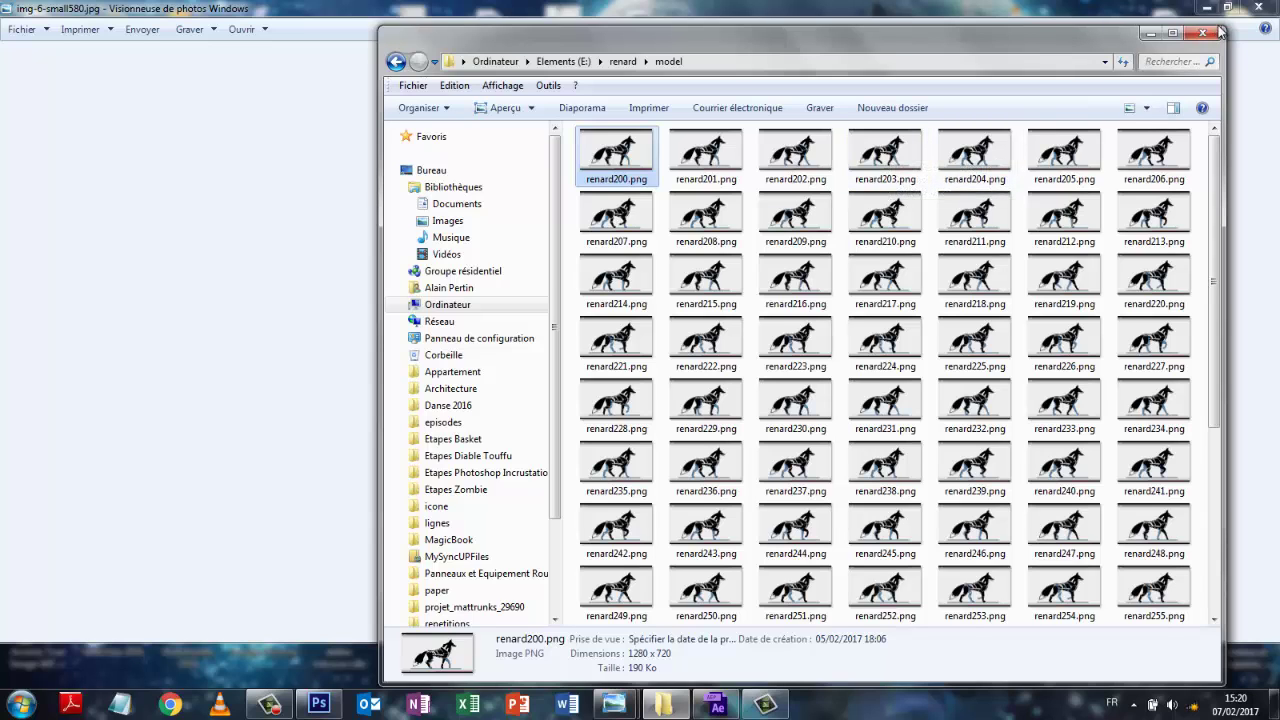
Switch to After Effects and examine the PNG sequence import option for renard200.png without importing it.
left_click(715, 706)
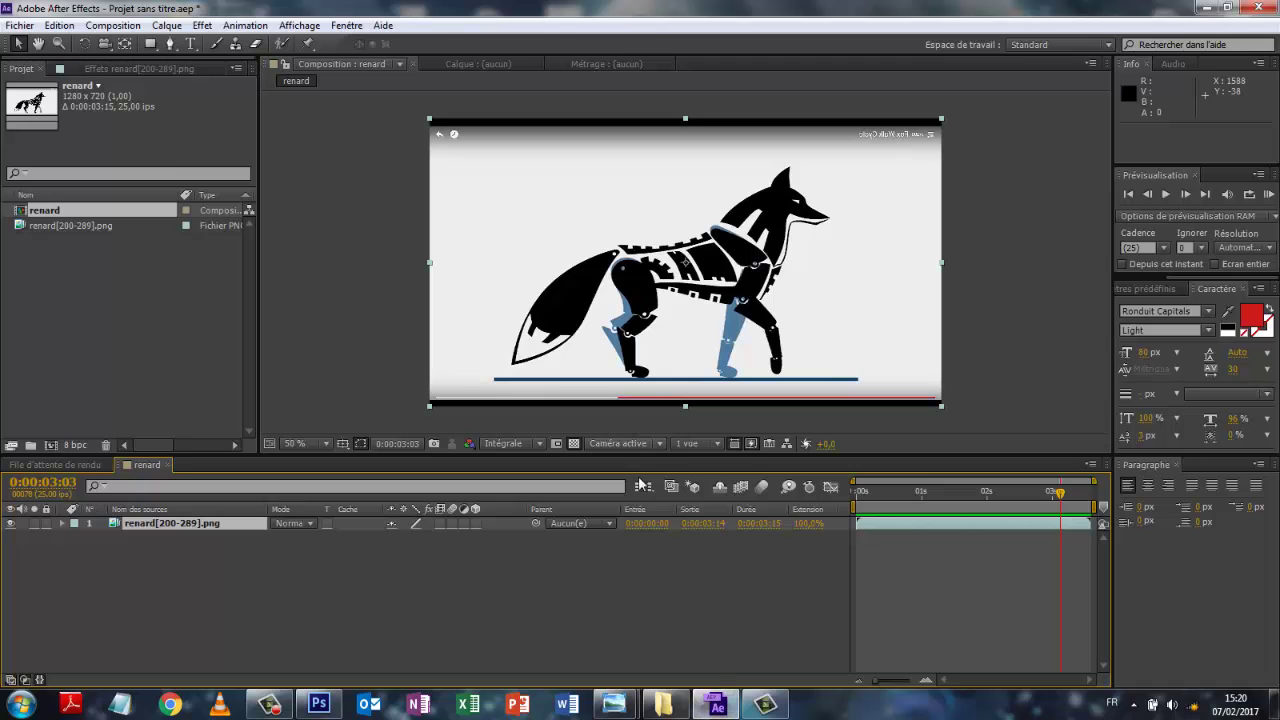
left_click(70, 313)
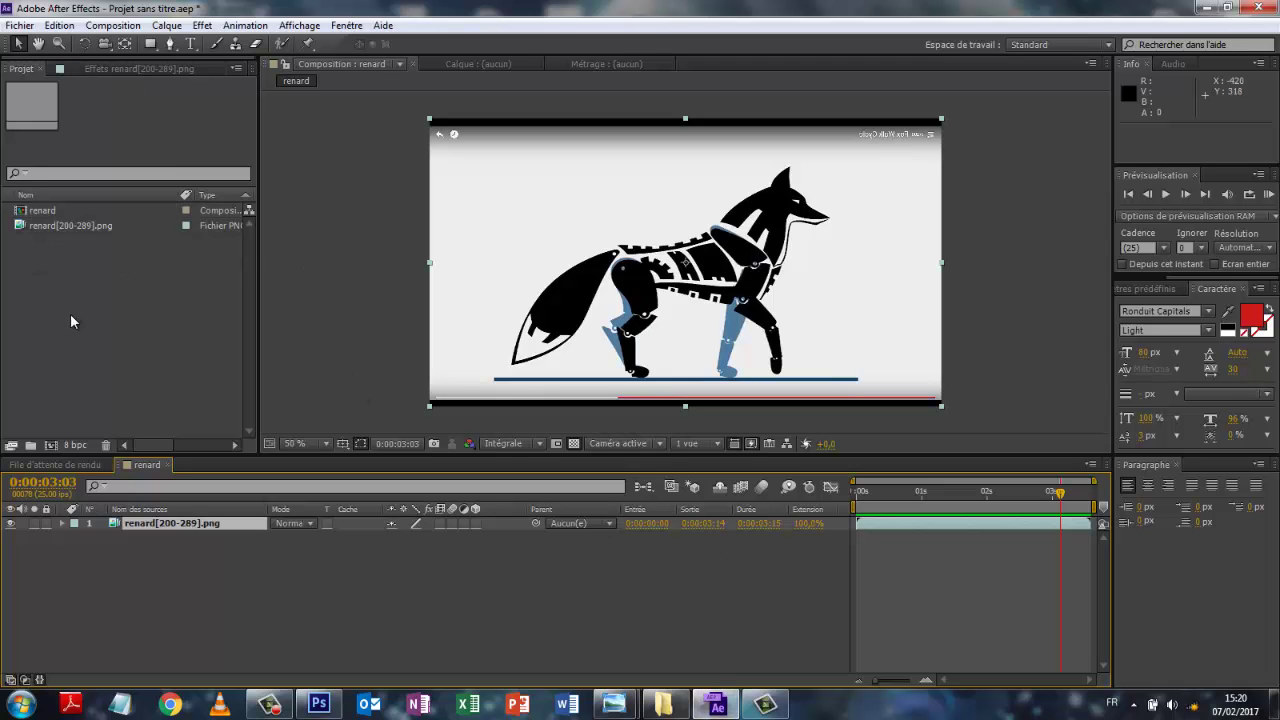
double_click(70, 313)
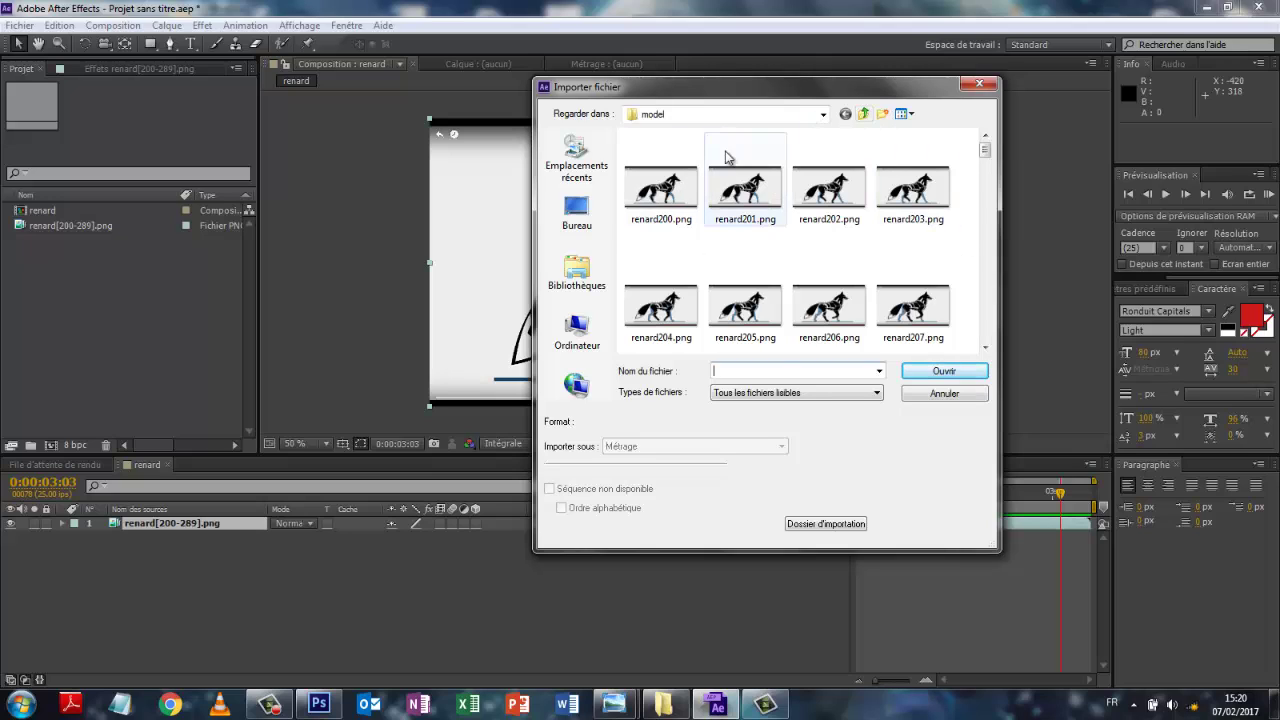
left_click(680, 196)
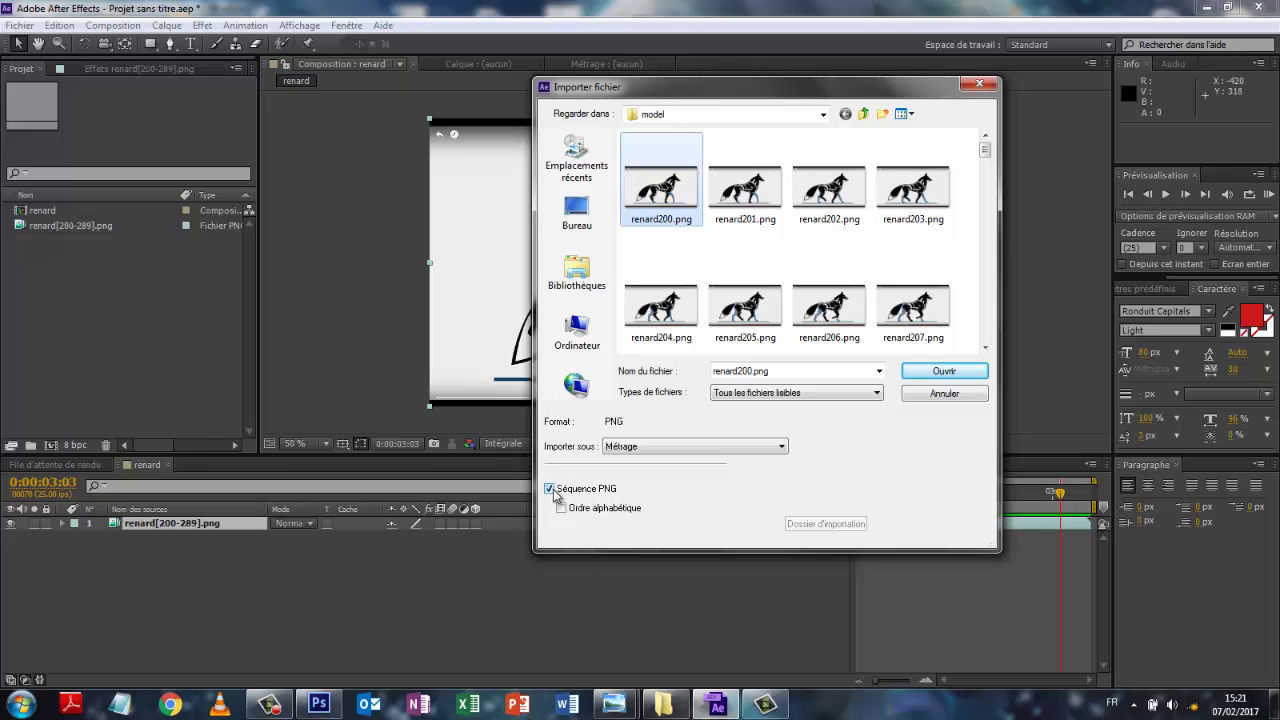
left_click(978, 86)
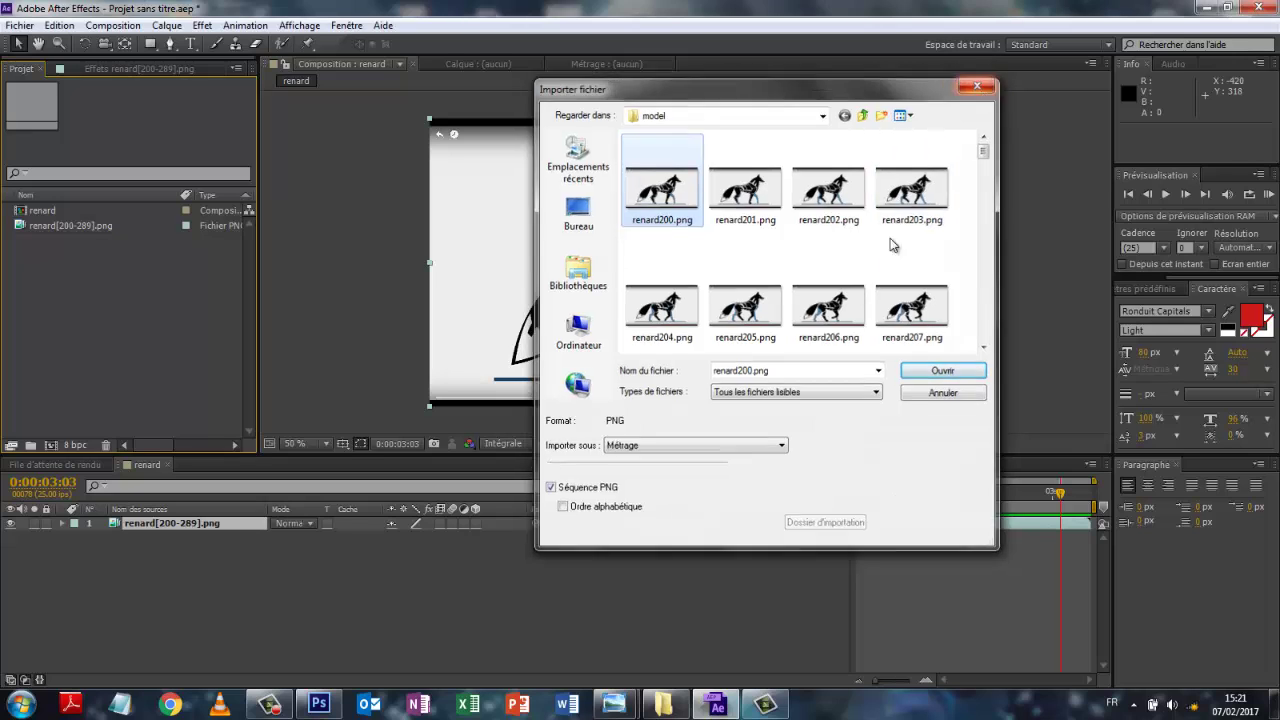
Create a new composition from the renard[200-289].png sequence and preview the fox walk cycle.
left_click(57, 226)
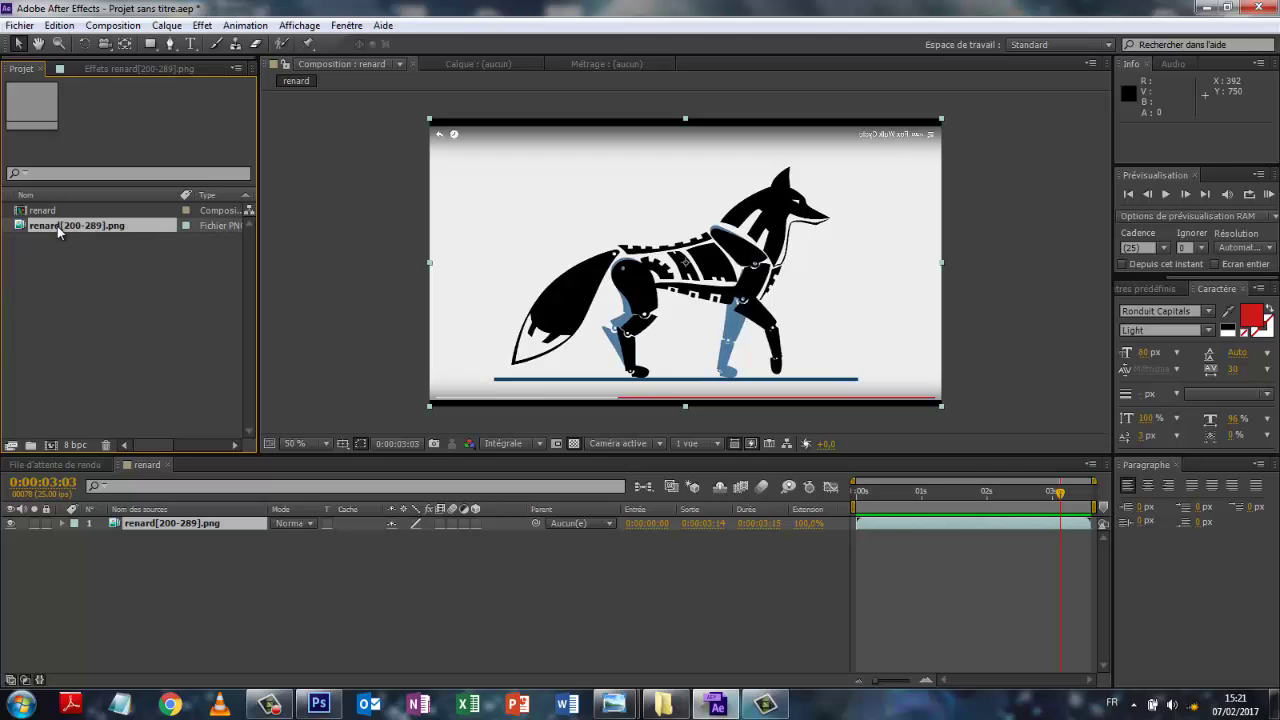
left_click(53, 447)
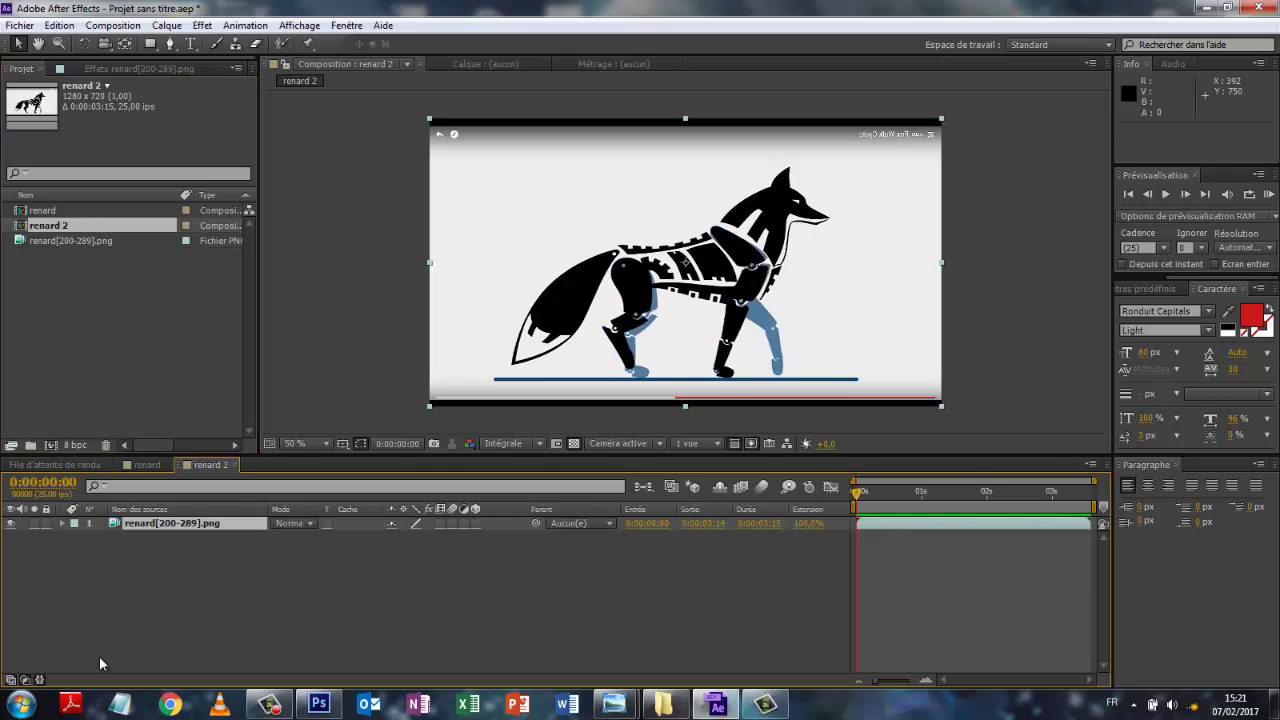
left_click(173, 523)
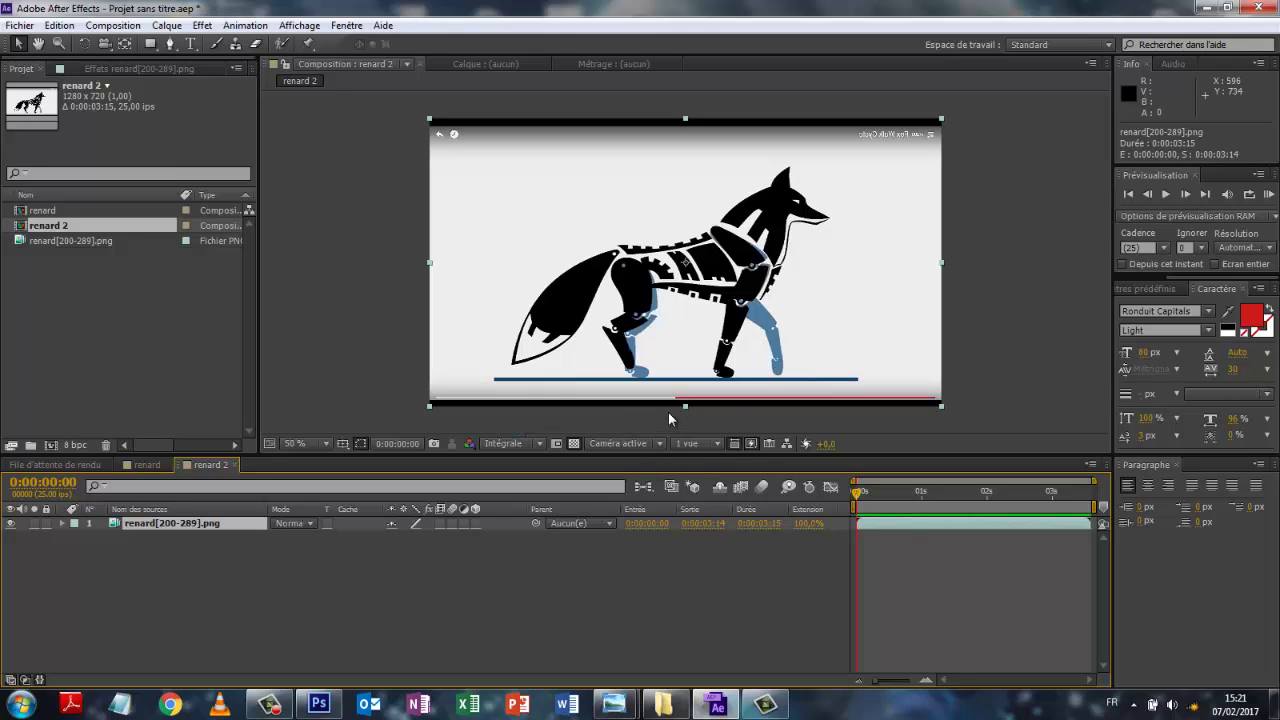
key("space")
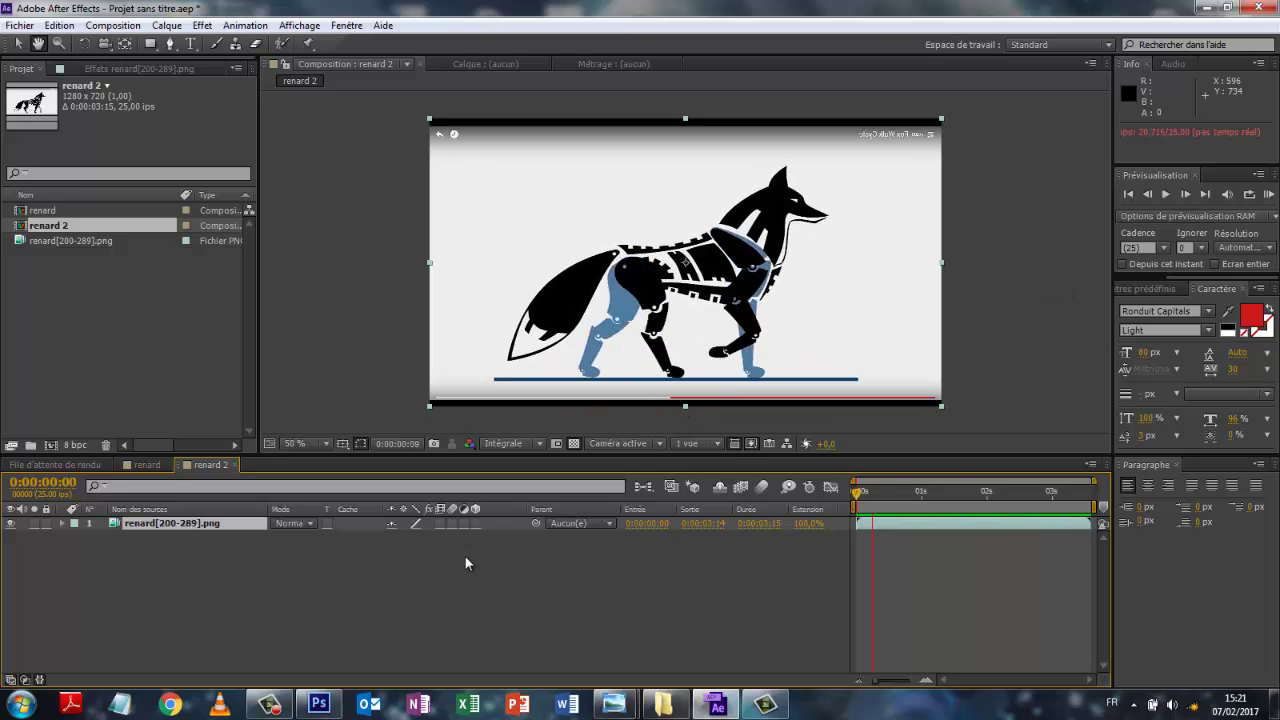
key("space")
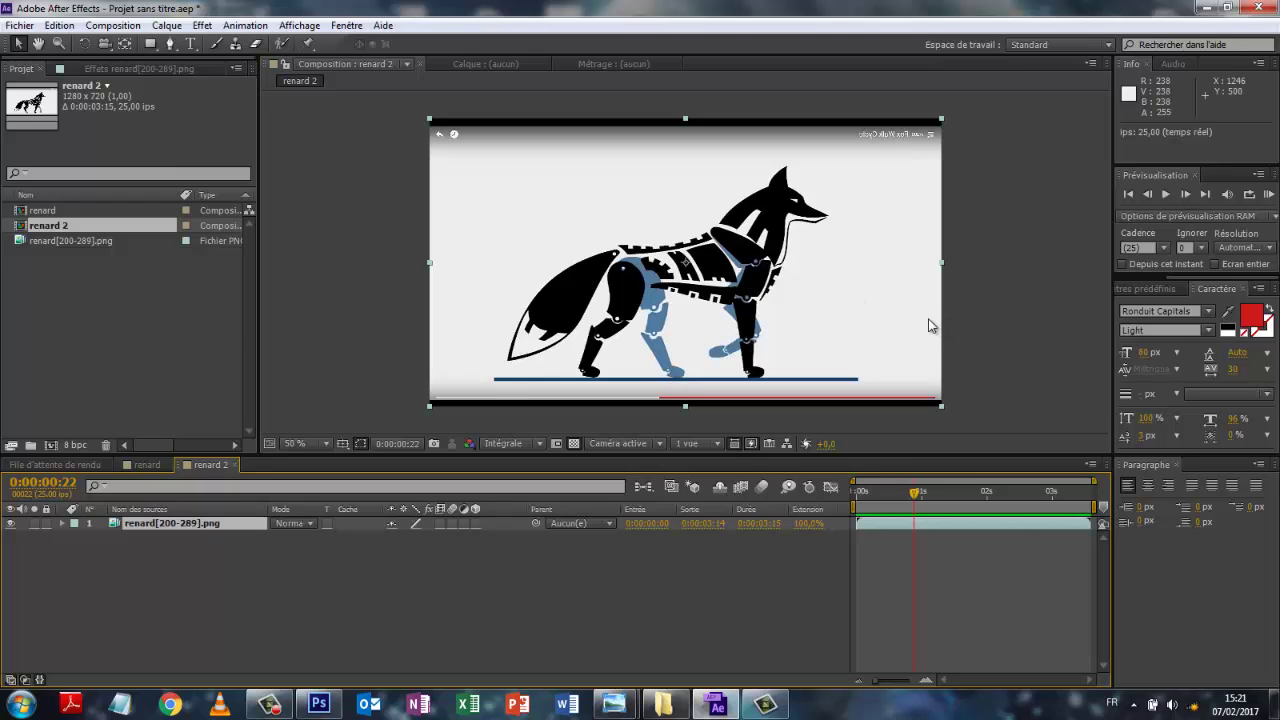
Close After Effects without saving the project and close the model folder window.
left_click(1260, 8)
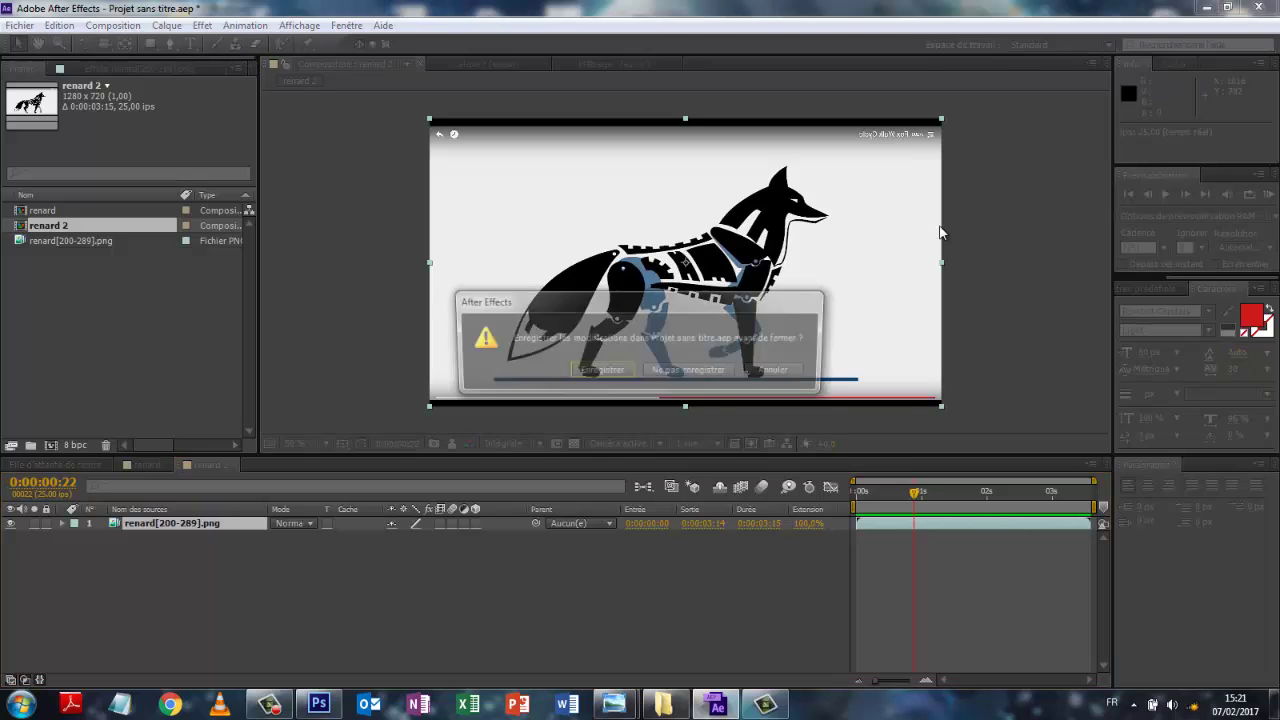
left_click(690, 374)
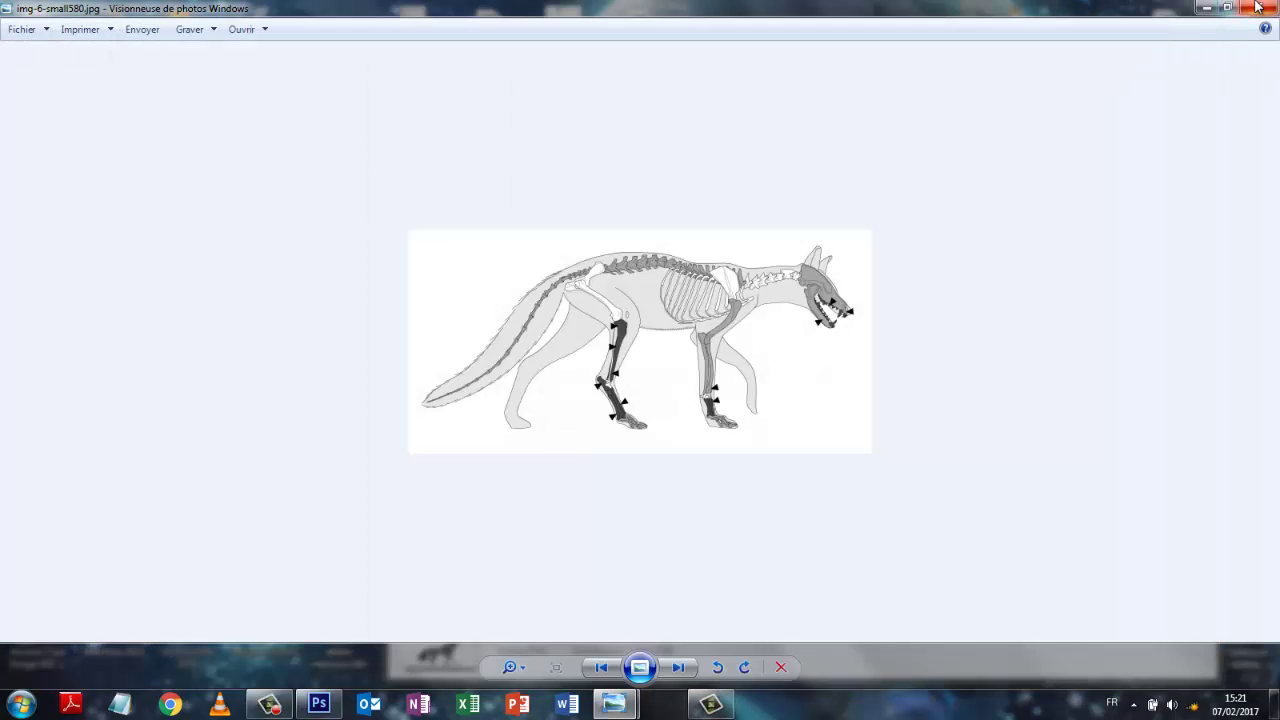
left_click(1203, 33)
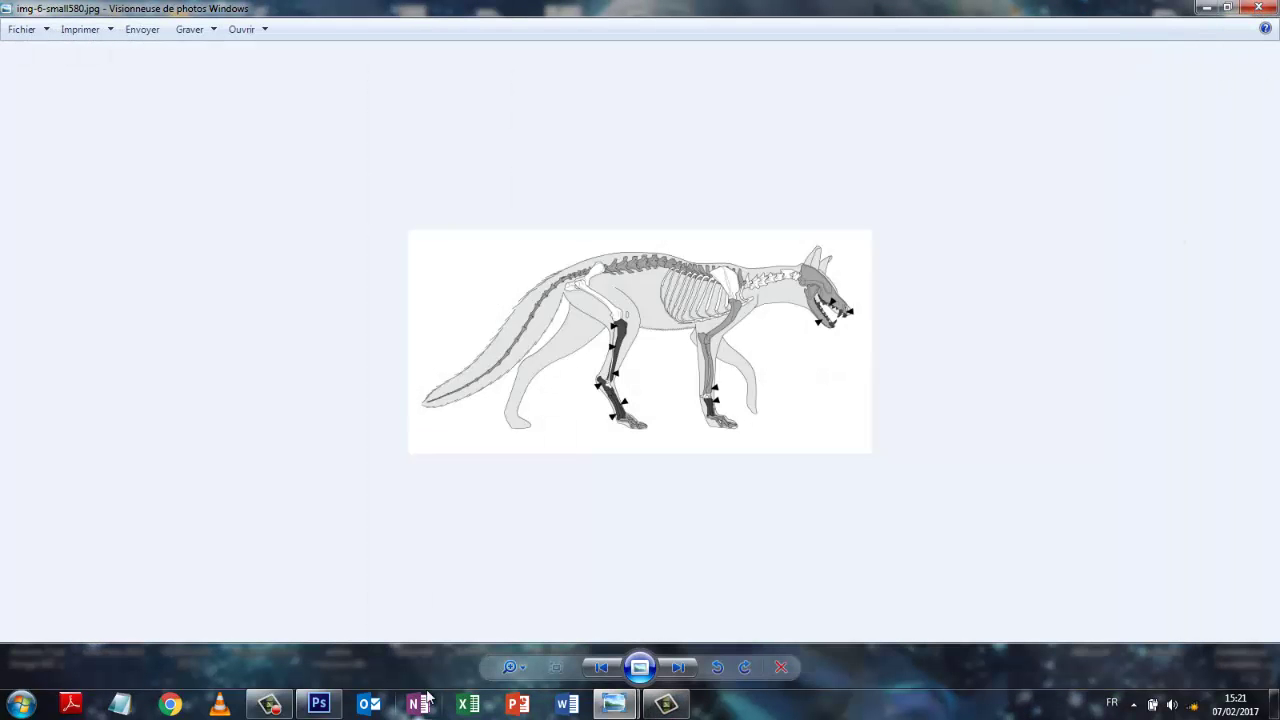
Switch to Photoshop and briefly show the renard200 reference layer in personnage_renard.psd to examine the whole fox.
left_click(319, 704)
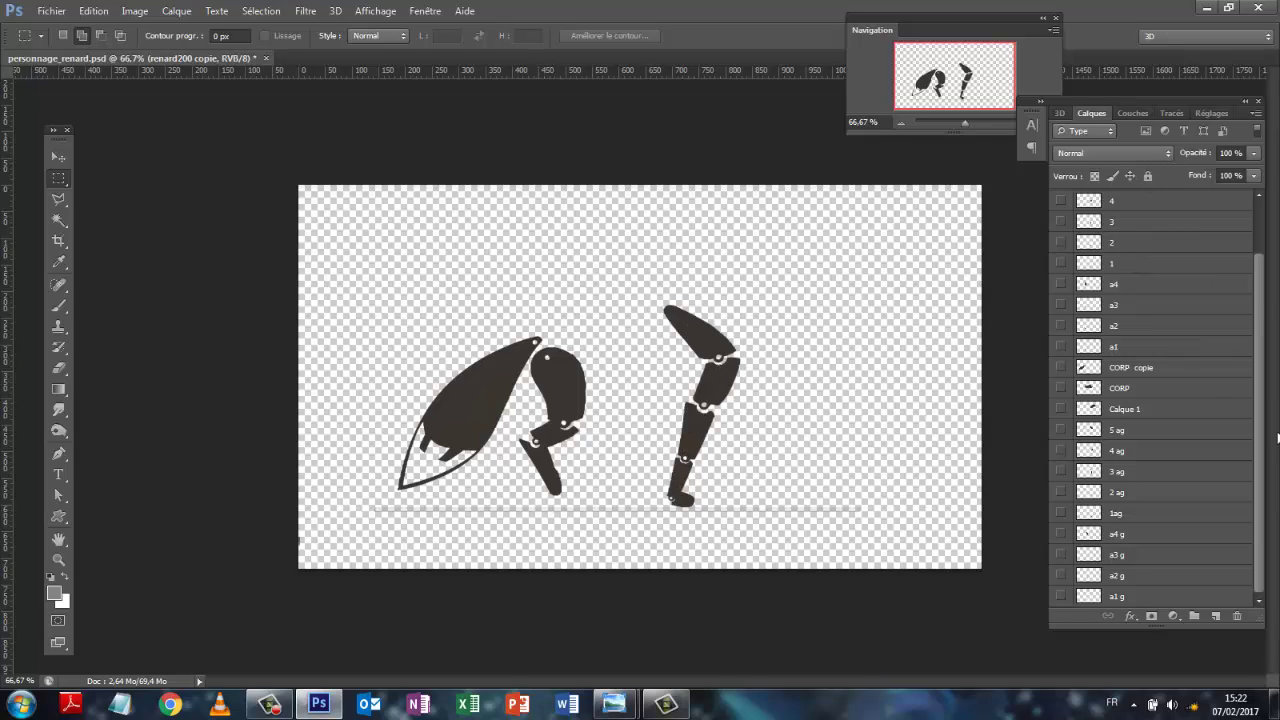
left_click_drag(1258, 286, 1251, 193)
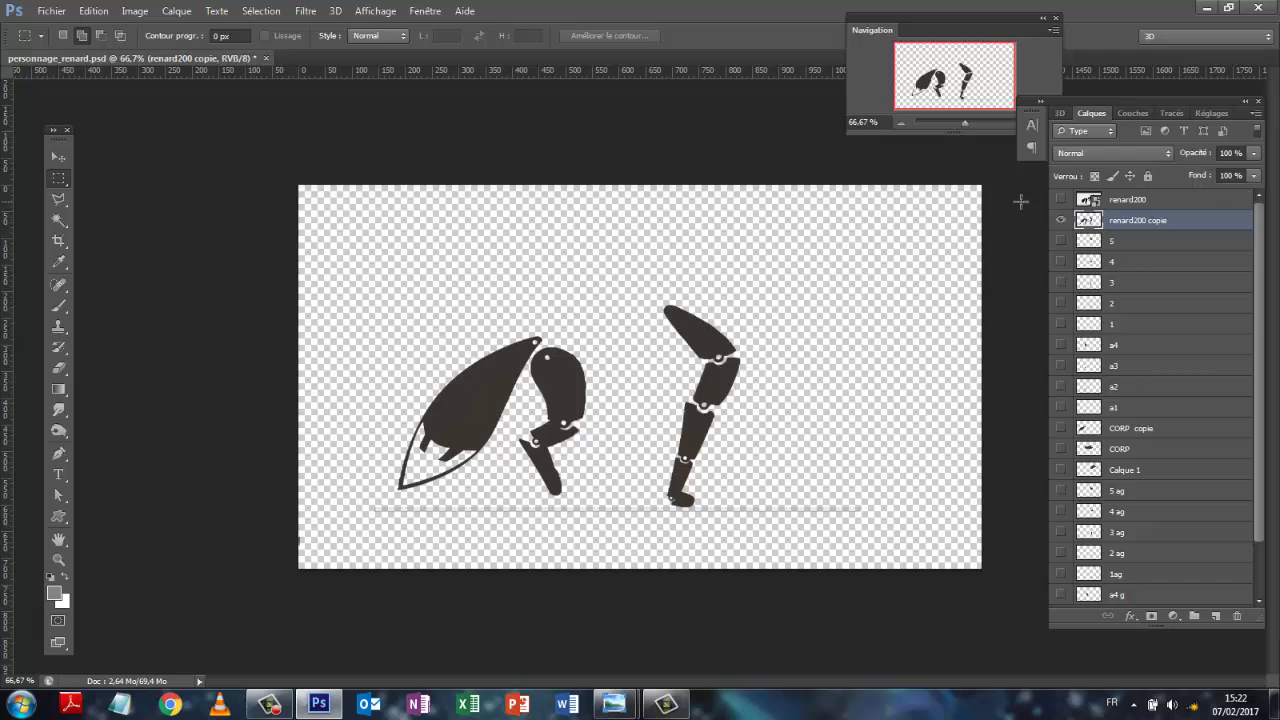
left_click(1061, 200)
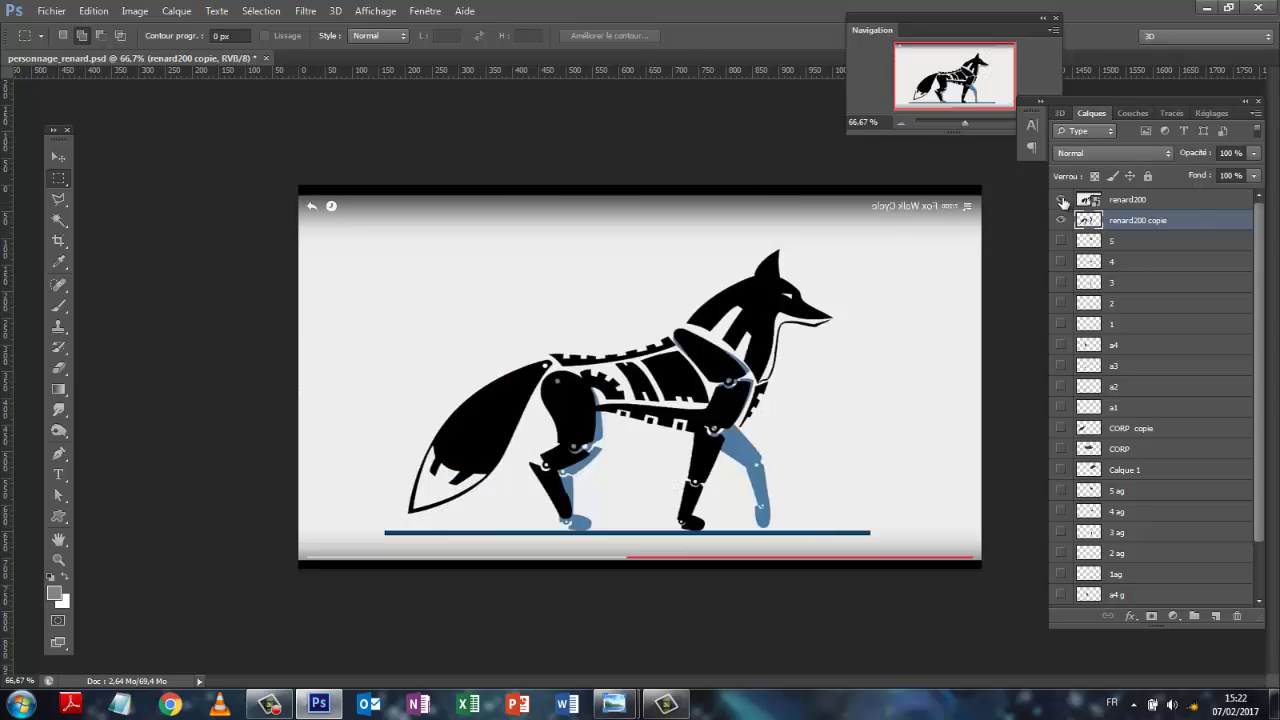
left_click(1061, 200)
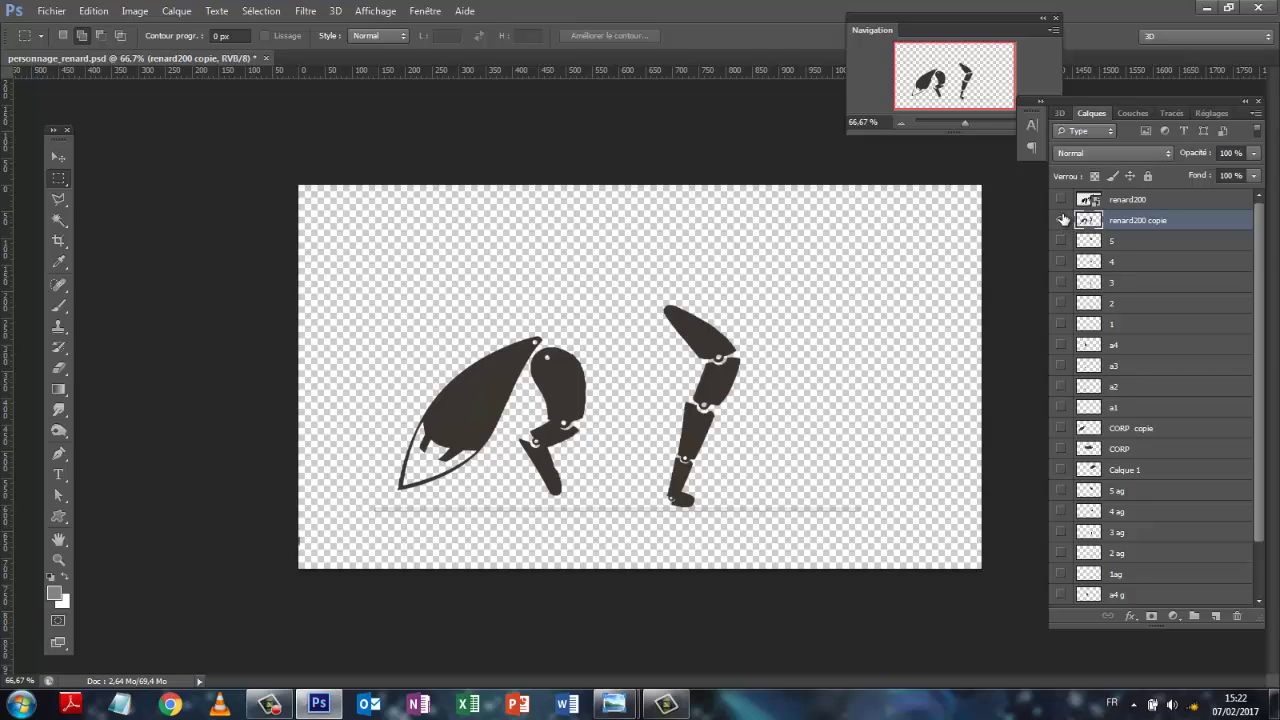
Duplicate the renard200 copie layer and outline the uppermost segment of the front leg with the Polygonal Lasso.
left_click_drag(1175, 229, 1215, 617)
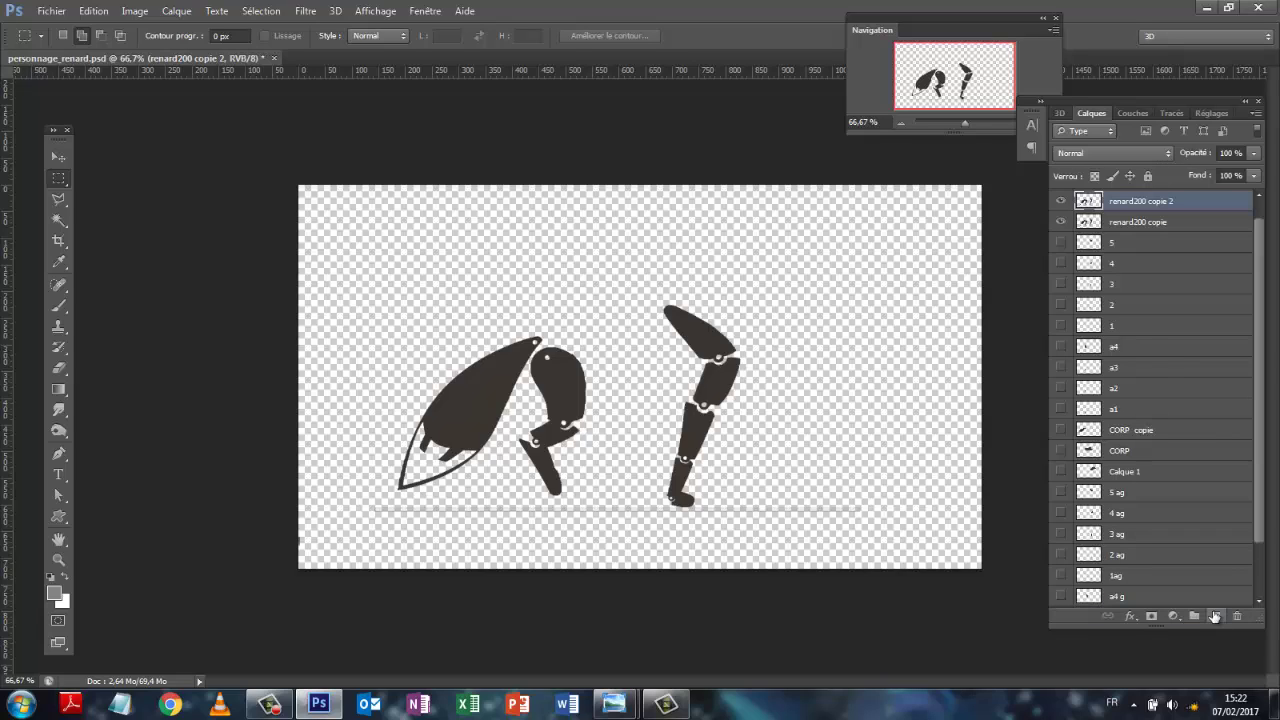
left_click(58, 198)
left_click(651, 292)
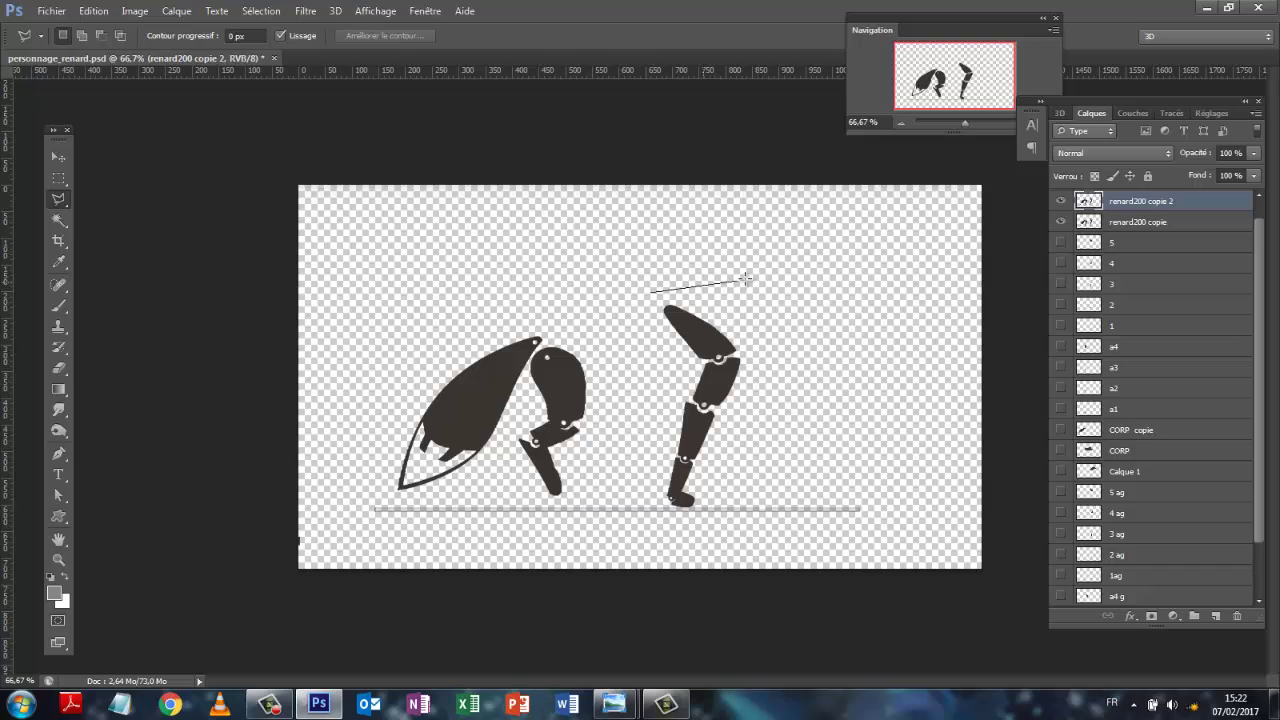
left_click(748, 287)
left_click(770, 346)
left_click(695, 374)
left_click(638, 326)
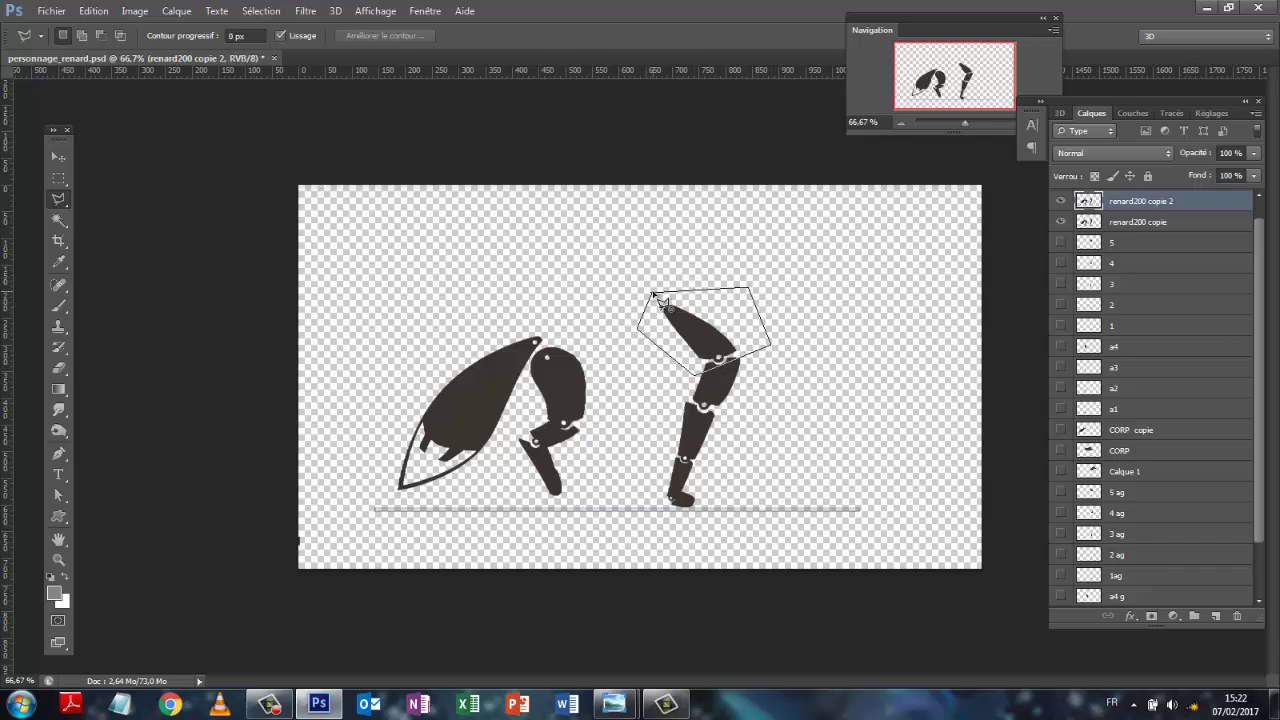
left_click(652, 292)
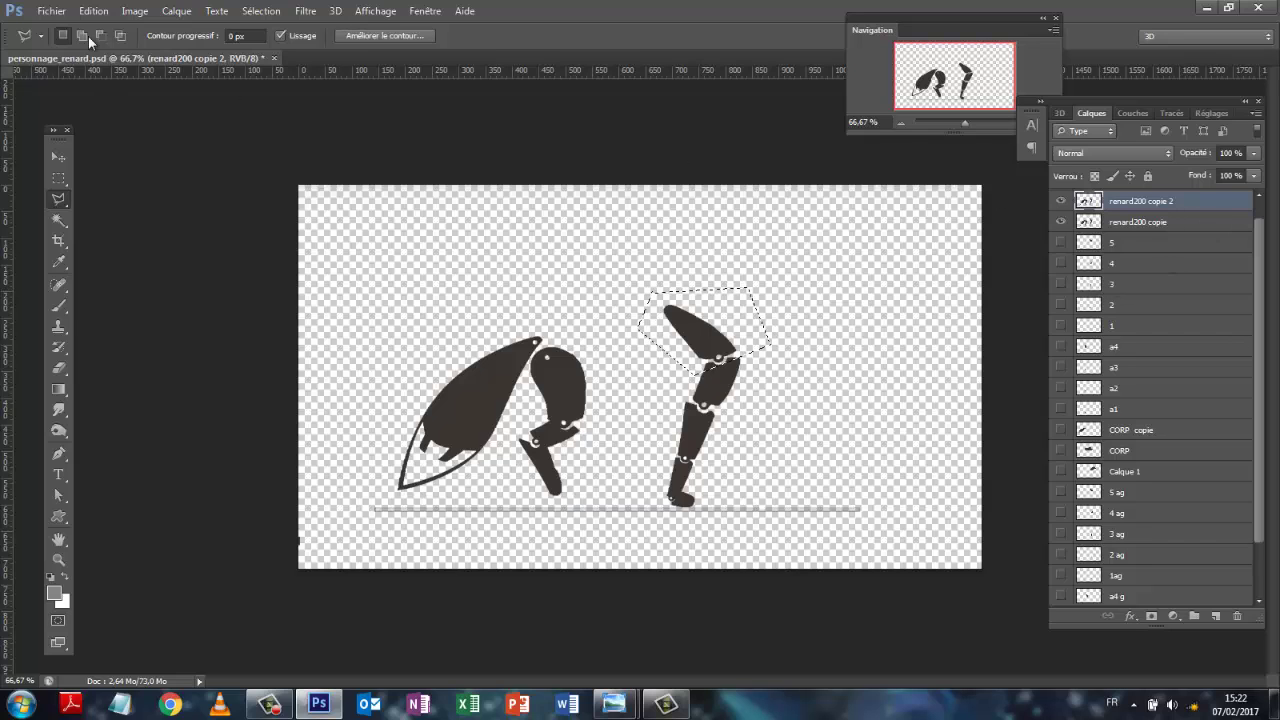
Invert the selection to clear everything except the upper front leg segment, and hide the renard200 copie layer.
left_click(270, 12)
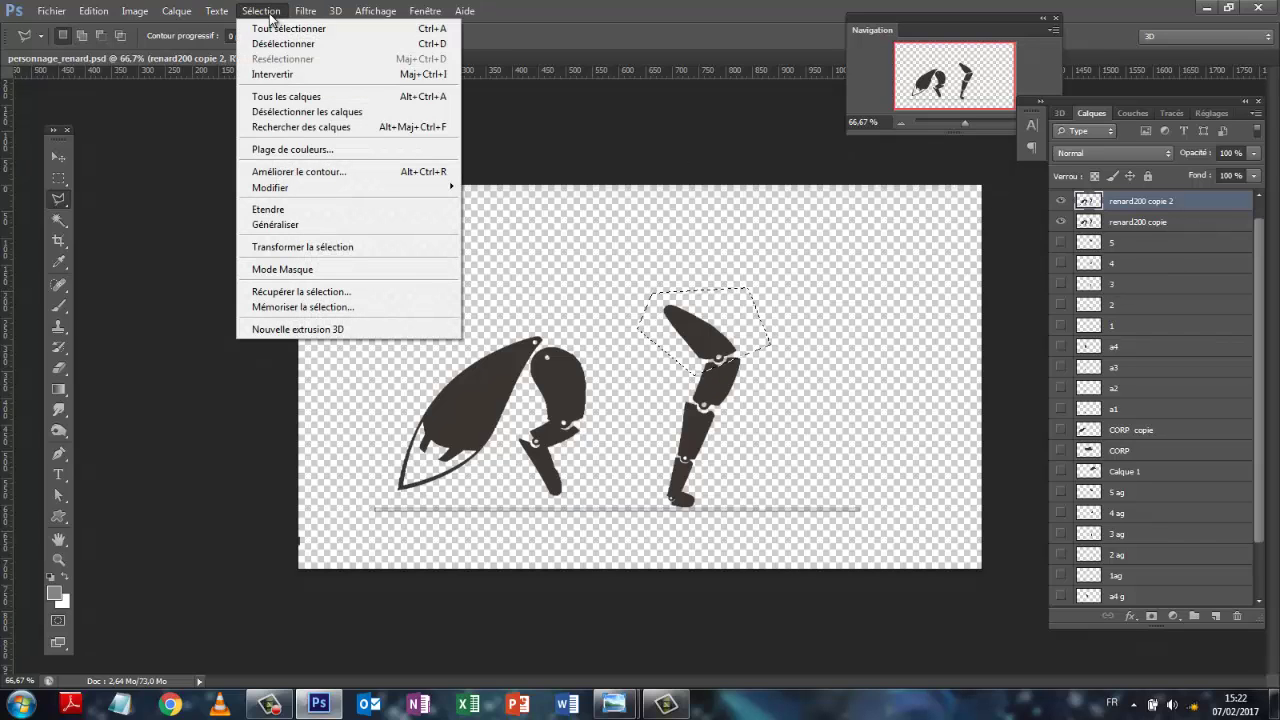
left_click(288, 76)
left_click(100, 12)
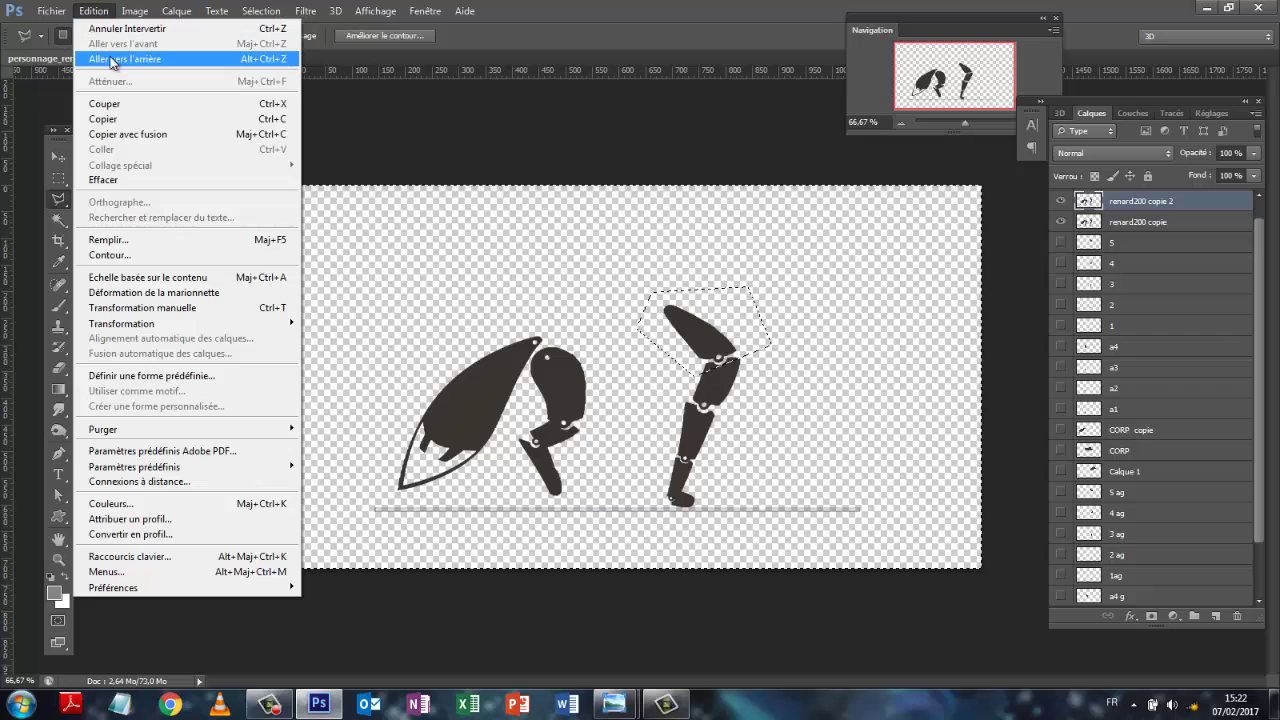
left_click(104, 180)
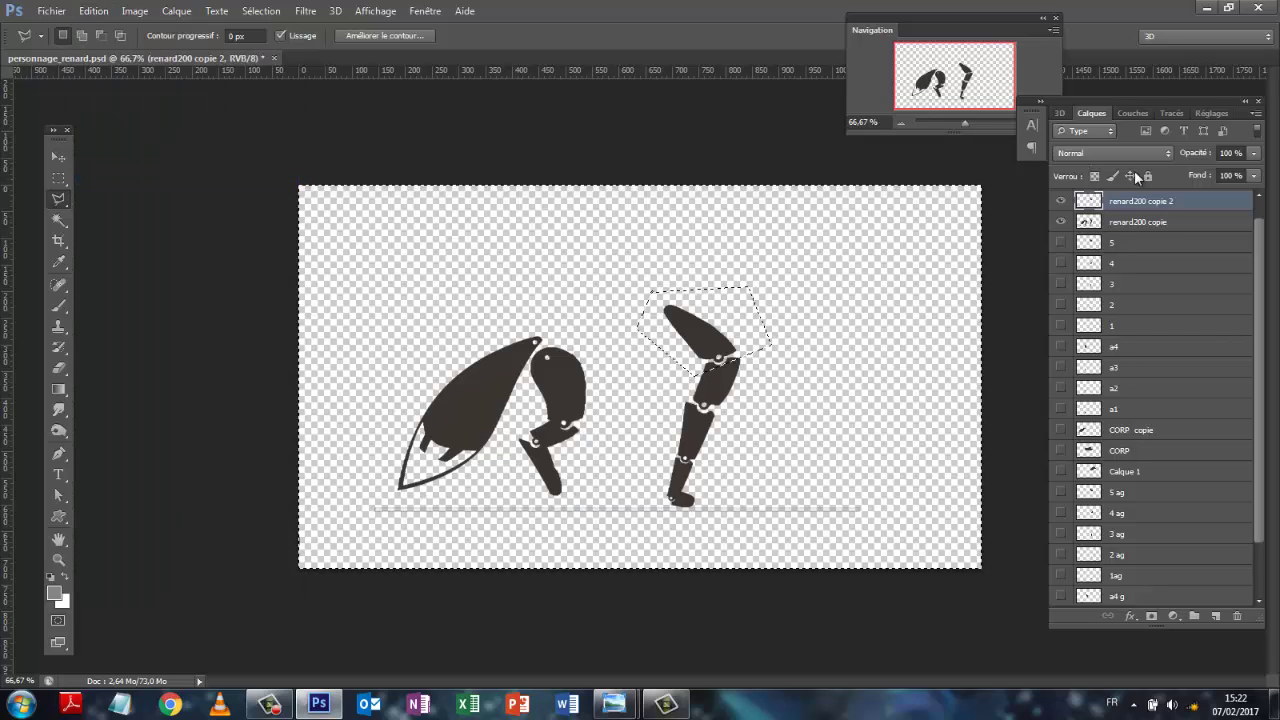
left_click(1062, 222)
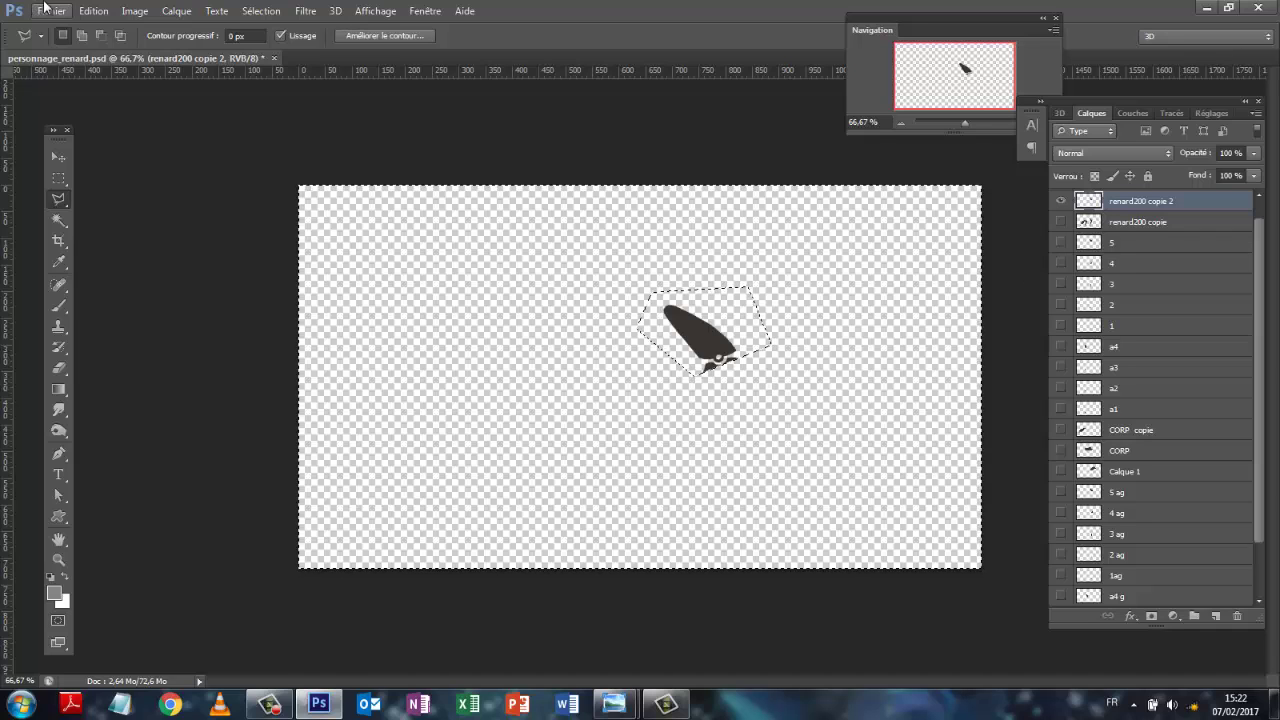
Deselect and erase the leftover pieces of the adjacent segment below the upper front leg's joint.
left_click(258, 11)
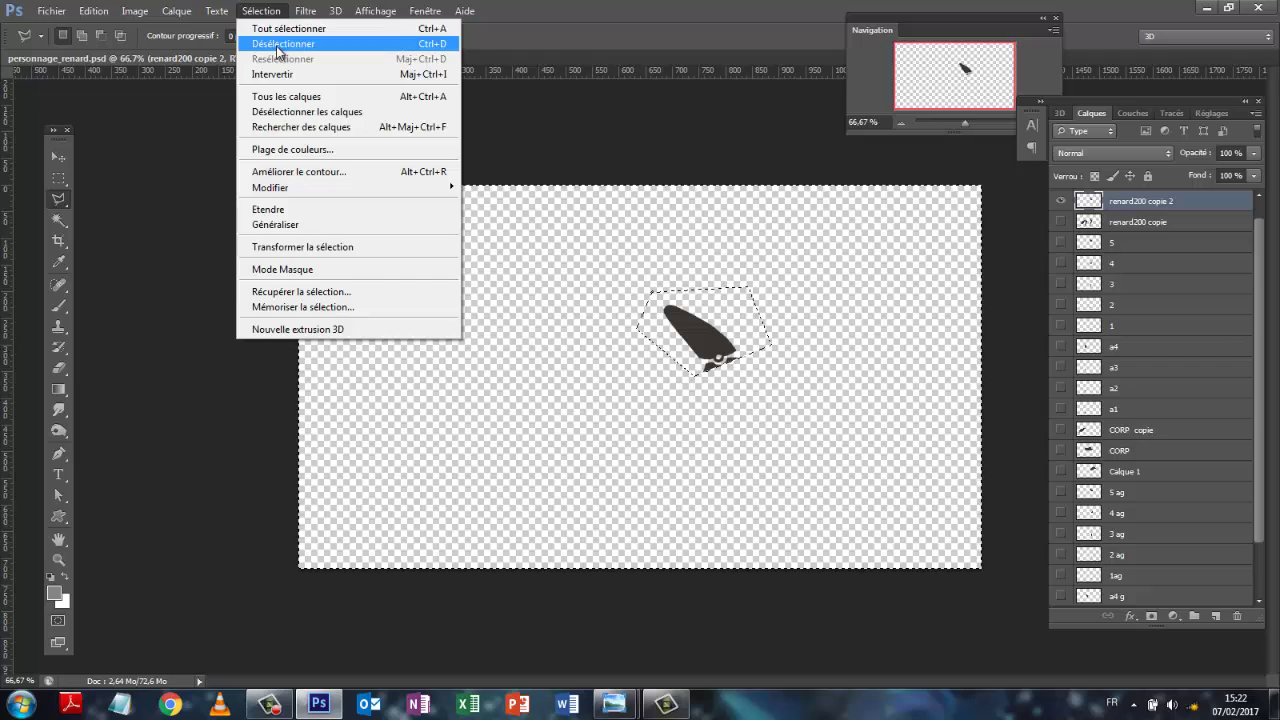
left_click(280, 44)
left_click(58, 367)
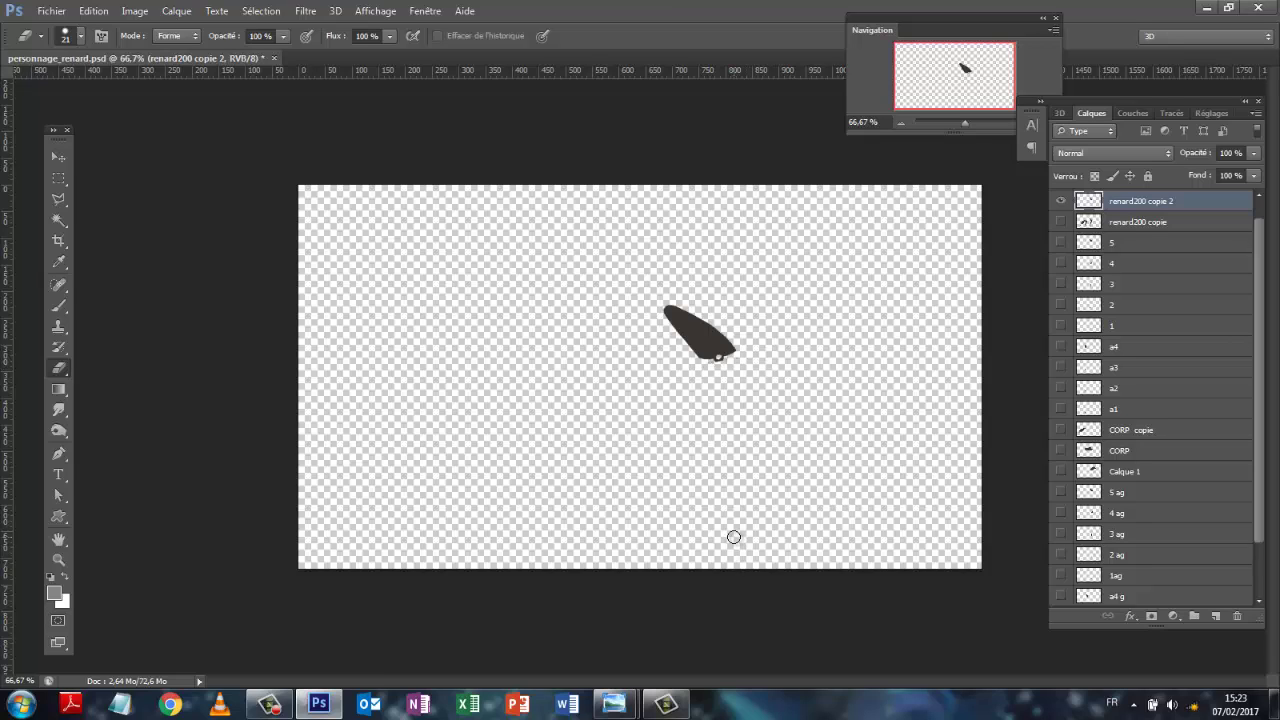
Hide the renard200 copie 2 layer and show all the fox body-part layers from 5 down to a1 g.
left_click(1060, 201)
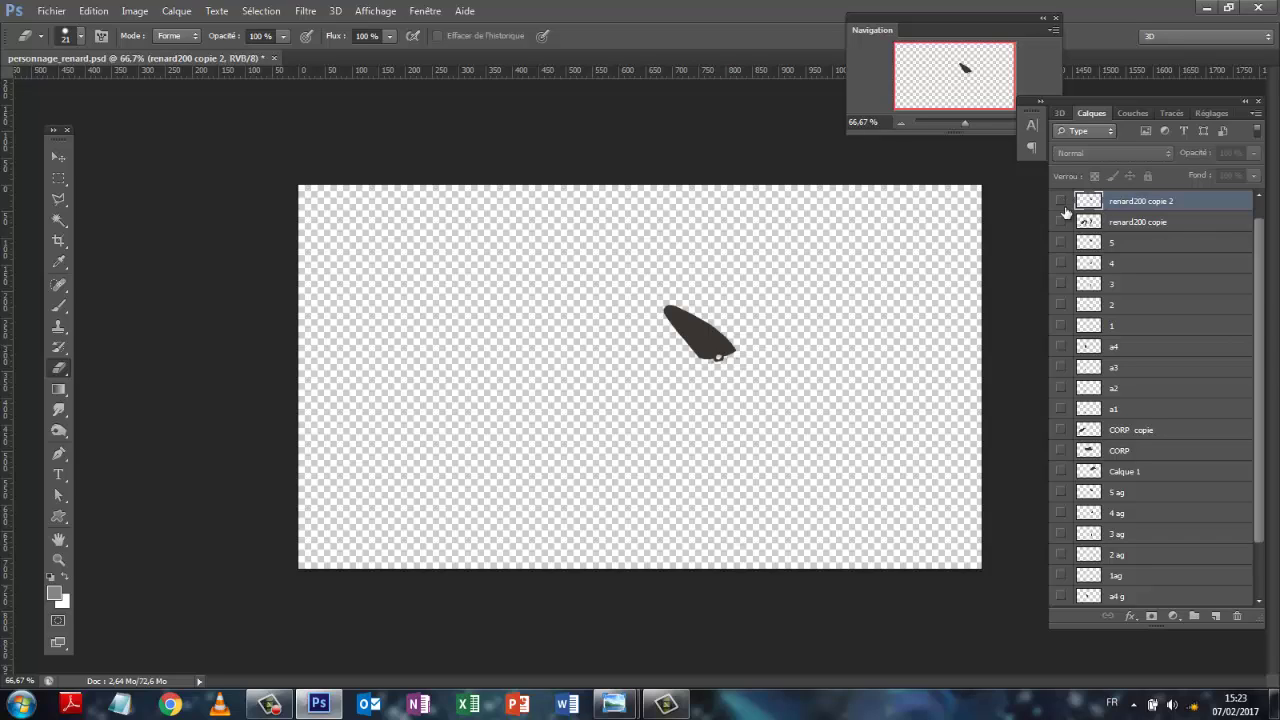
left_click(1060, 242)
left_click(1060, 263)
left_click_drag(1060, 270, 1067, 597)
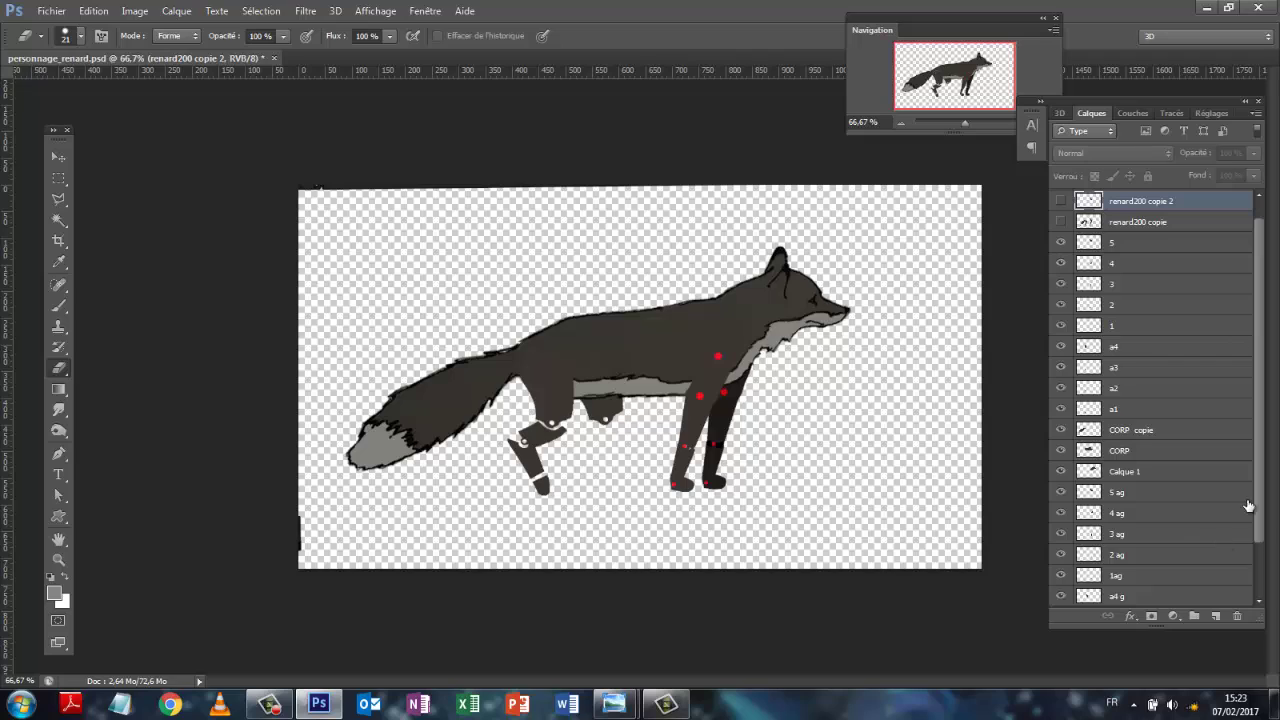
left_click_drag(1260, 531, 1260, 572)
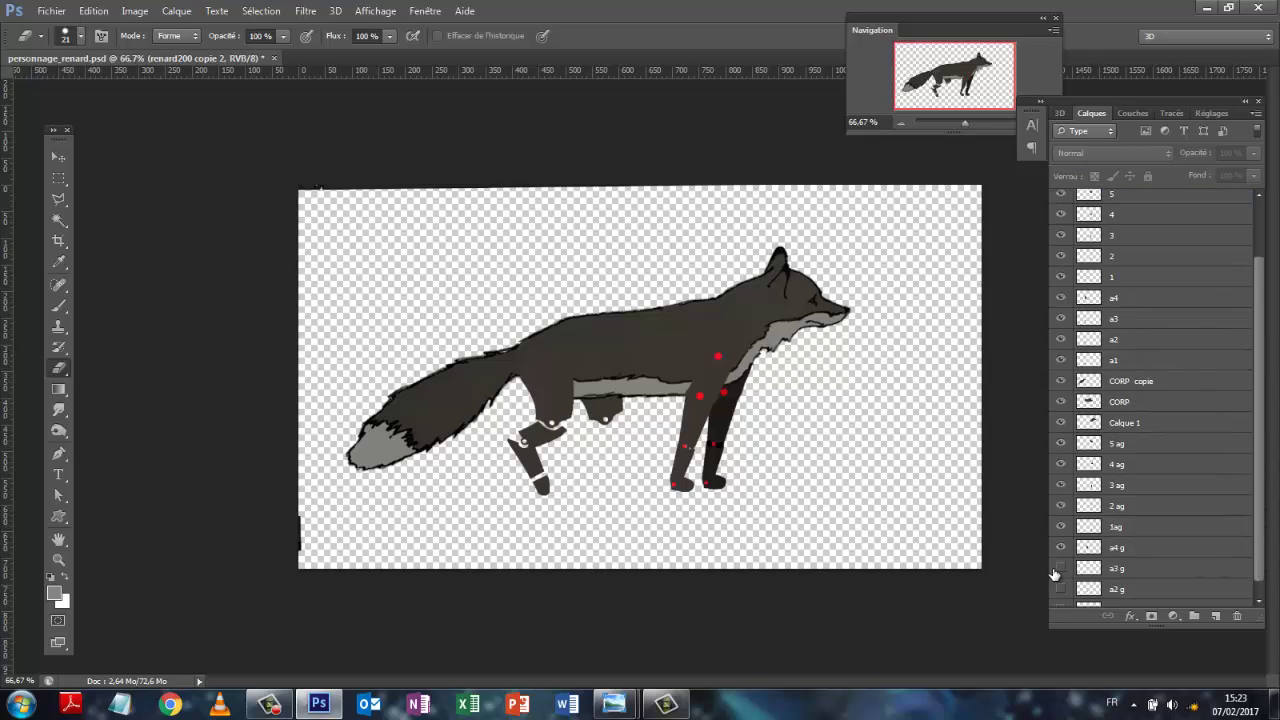
left_click_drag(1055, 570, 1058, 617)
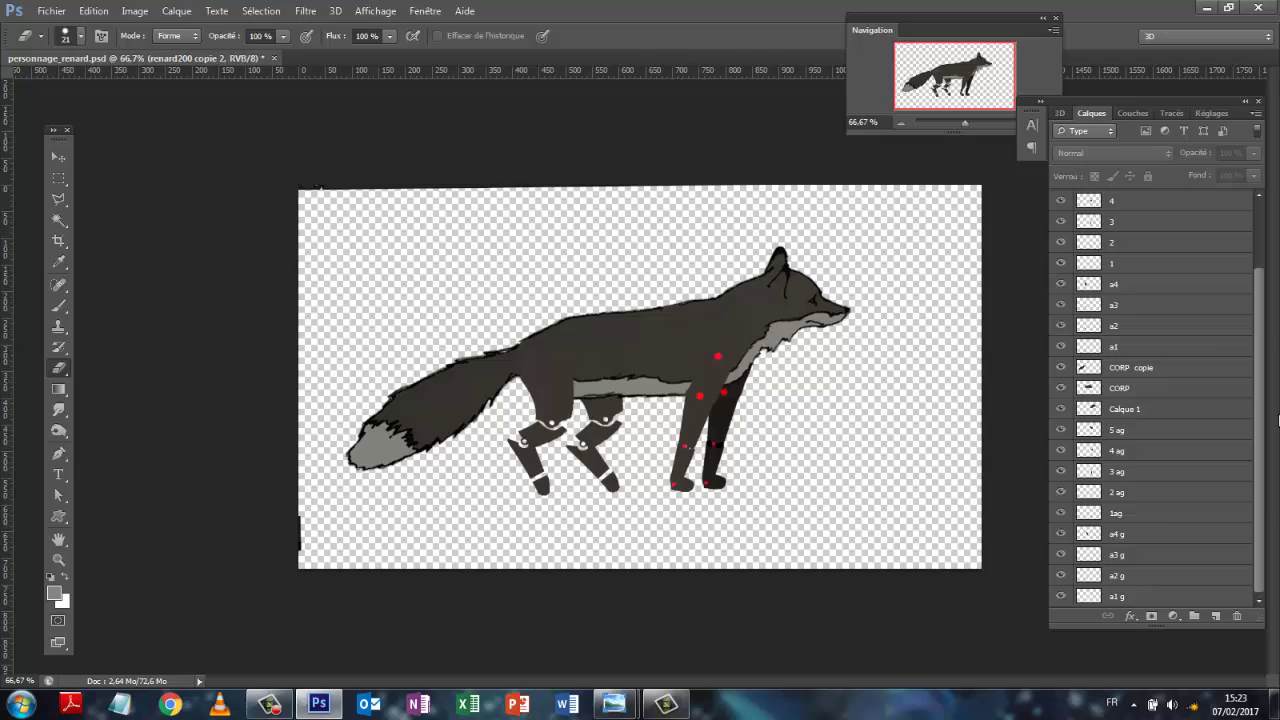
left_click_drag(1260, 347, 1247, 220)
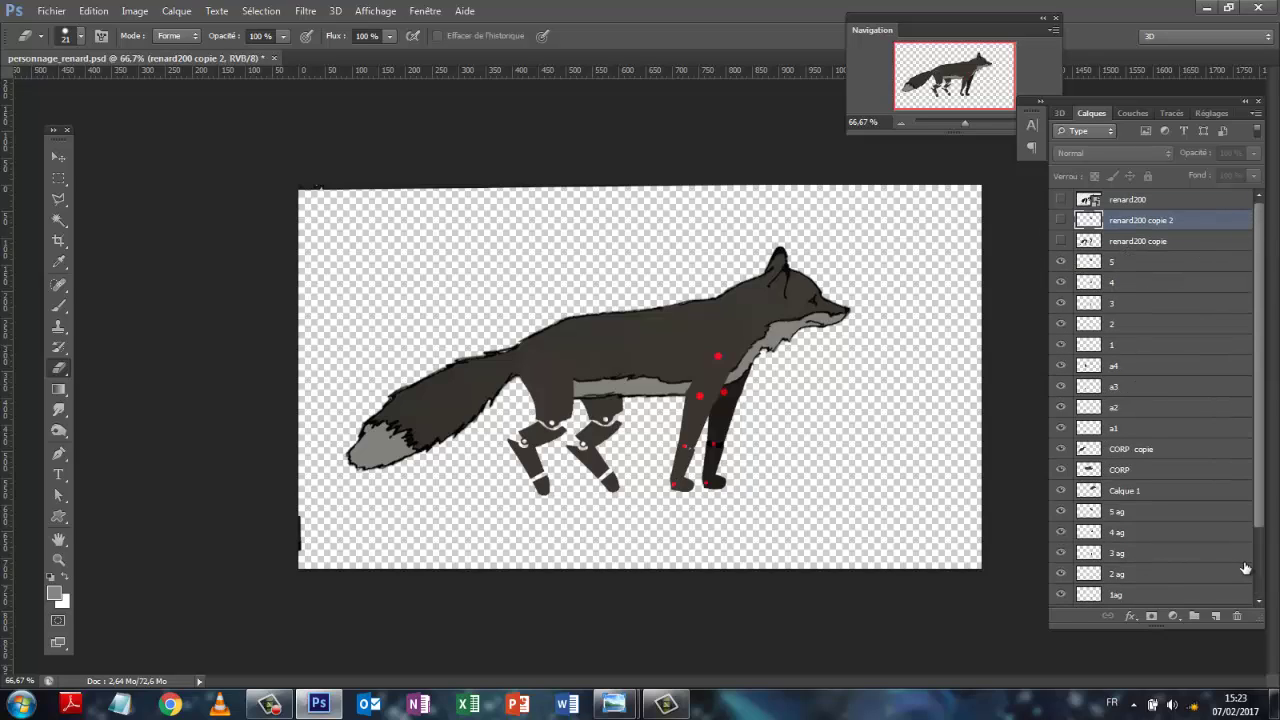
left_click_drag(1260, 513, 1259, 595)
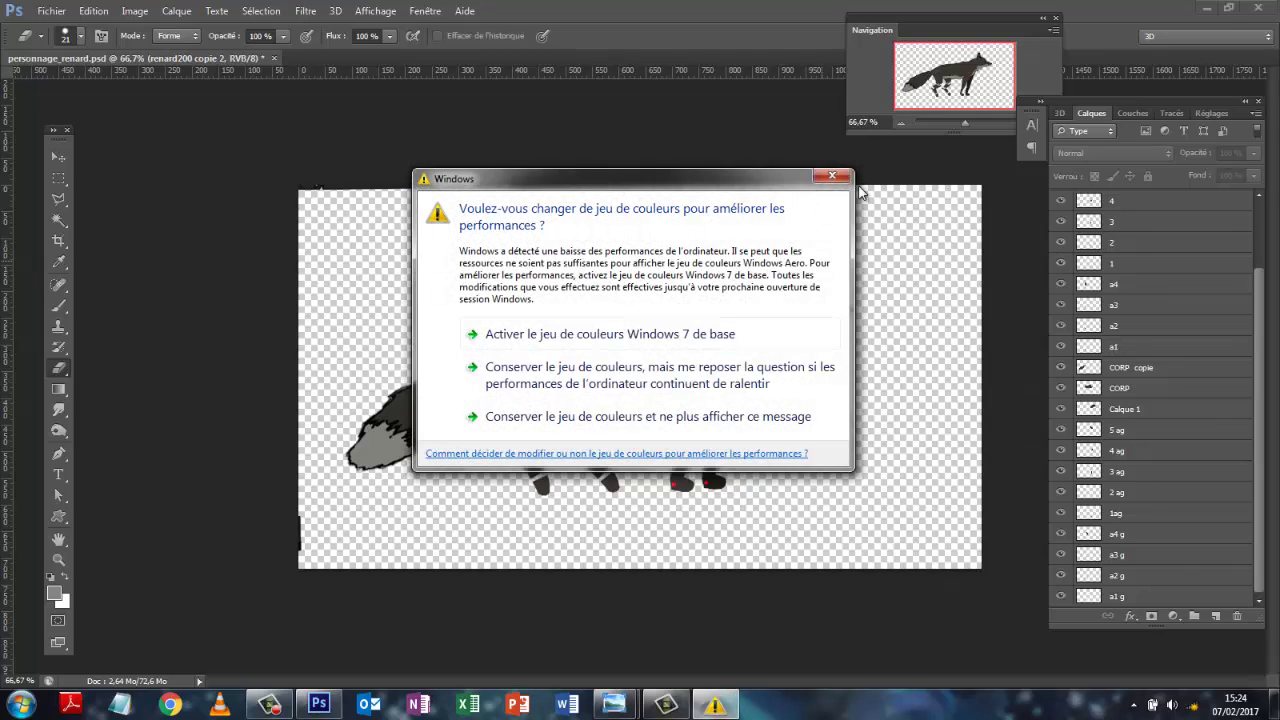
Dismiss the Windows colour scheme dialog and toggle the CORP copie, CORP and Calque 1 layers to examine the tail, body and head.
left_click(832, 178)
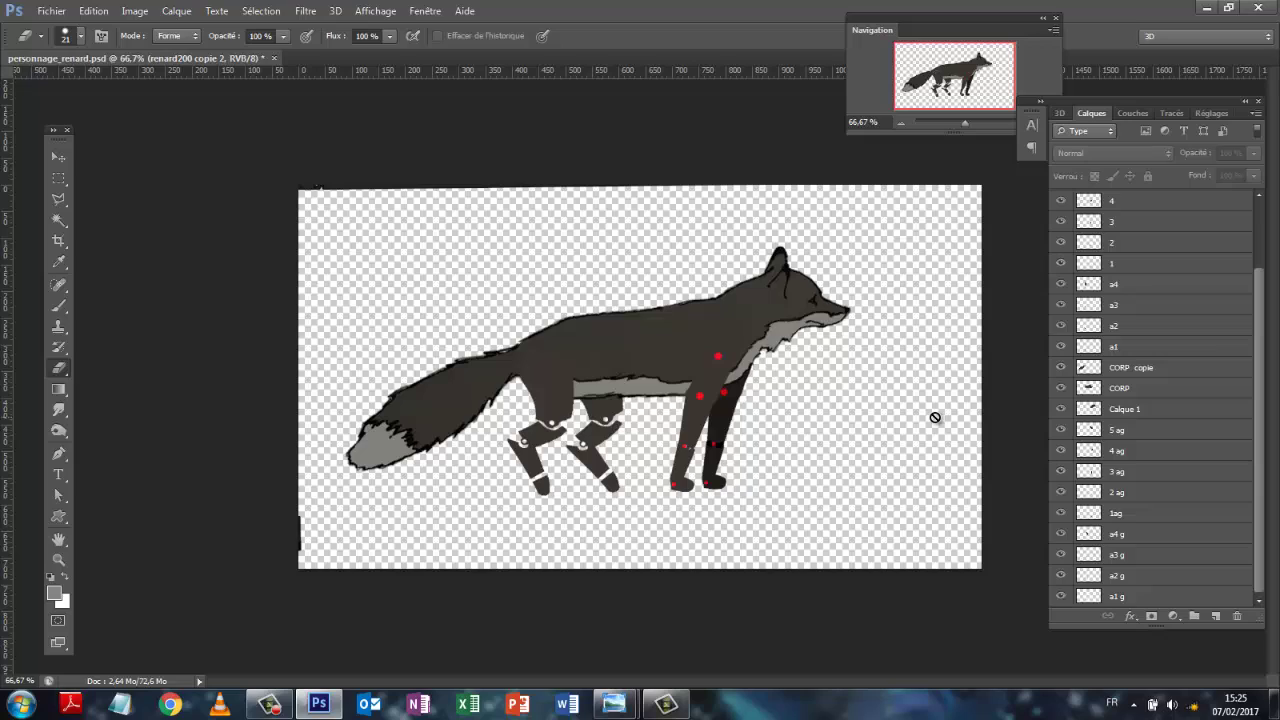
left_click(1061, 369)
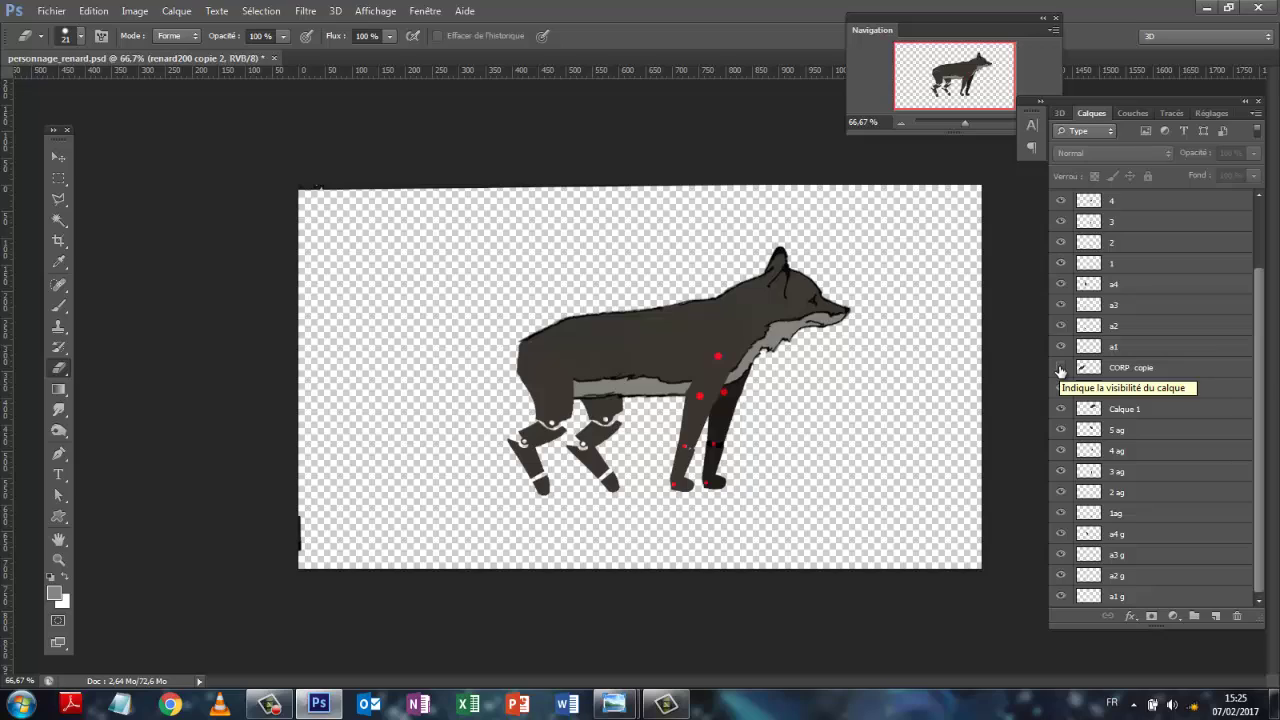
left_click(1061, 369)
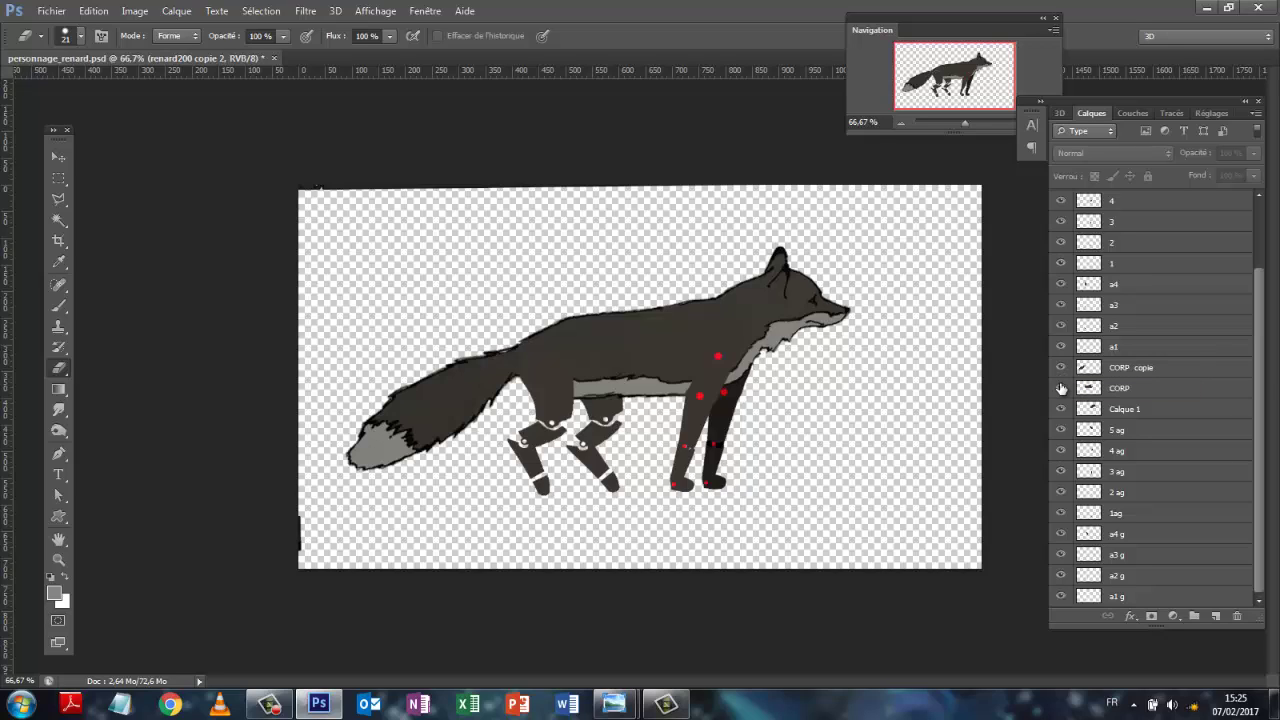
left_click(1061, 392)
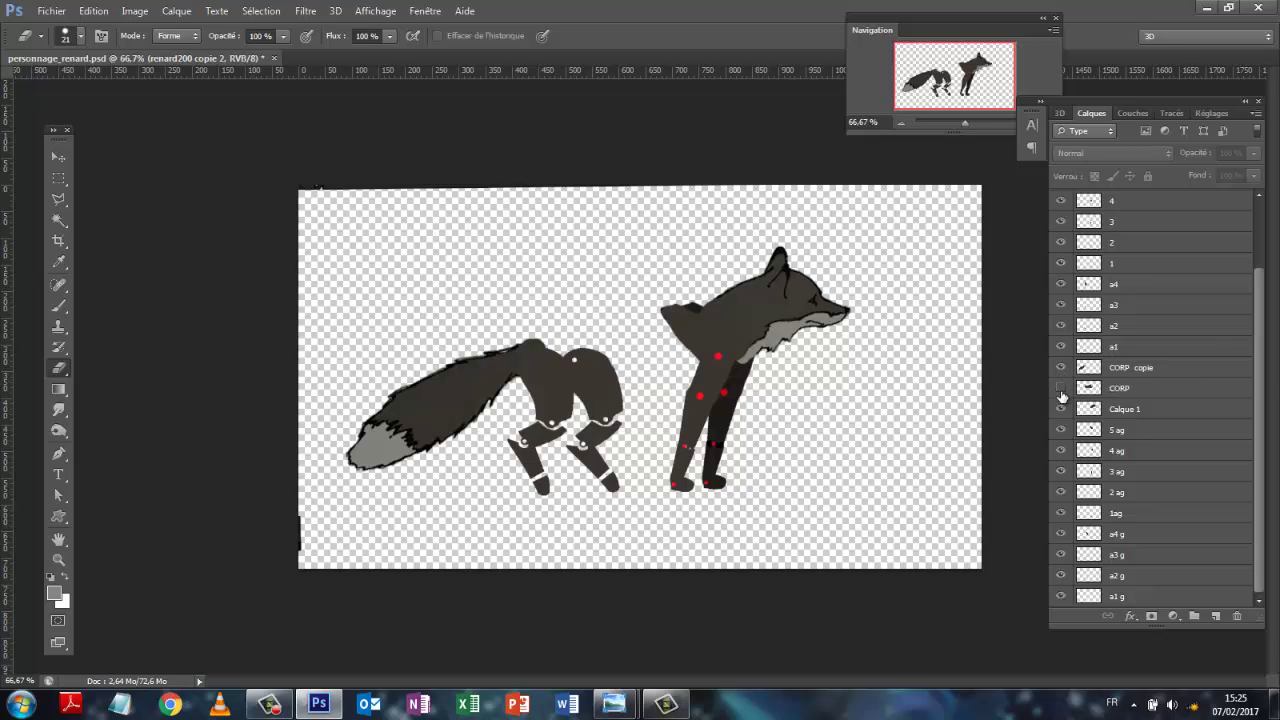
left_click(1061, 392)
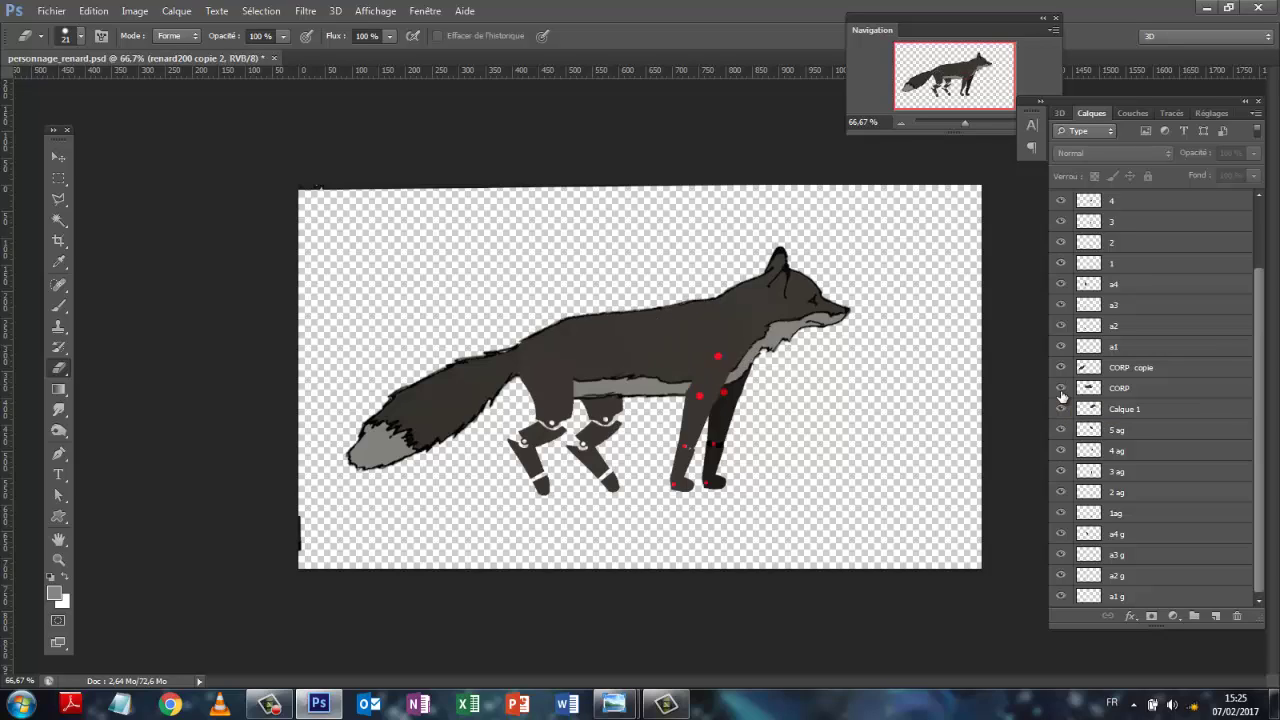
left_click(1061, 412)
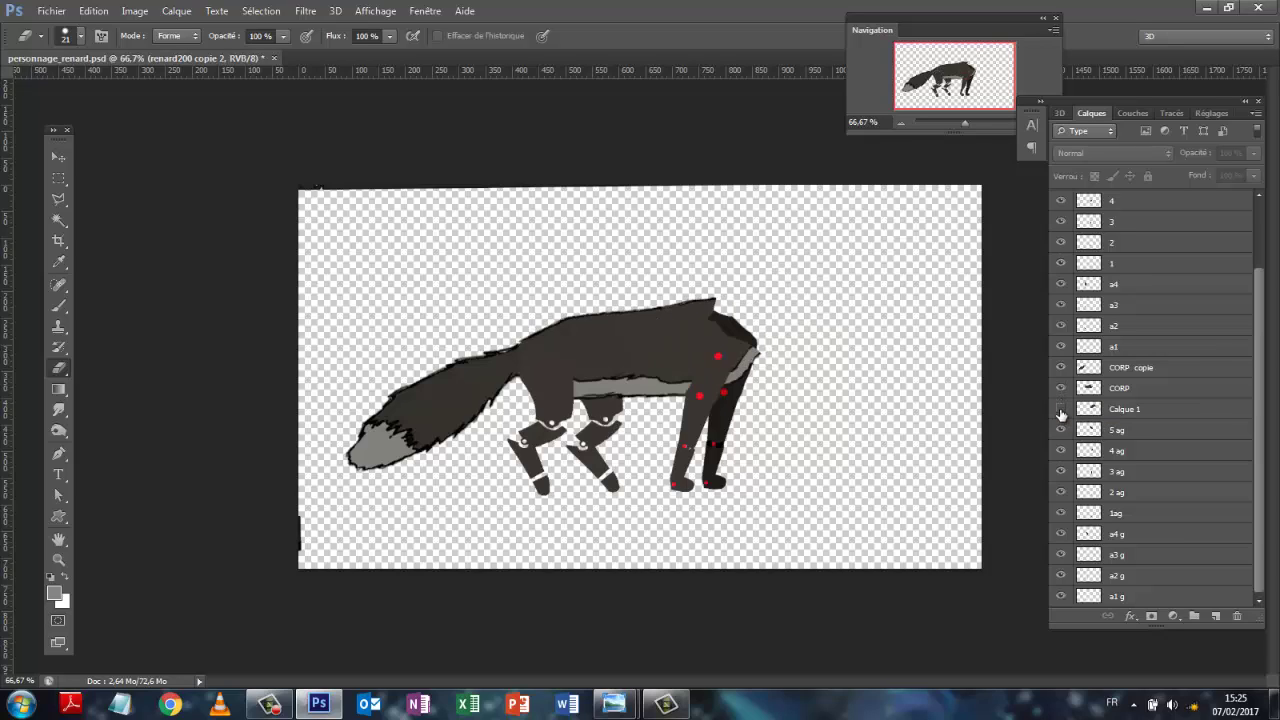
left_click(1061, 412)
Try rotating the head layer Calque 1 by 1.94° around a pivot moved to the neck.
left_click(1108, 409)
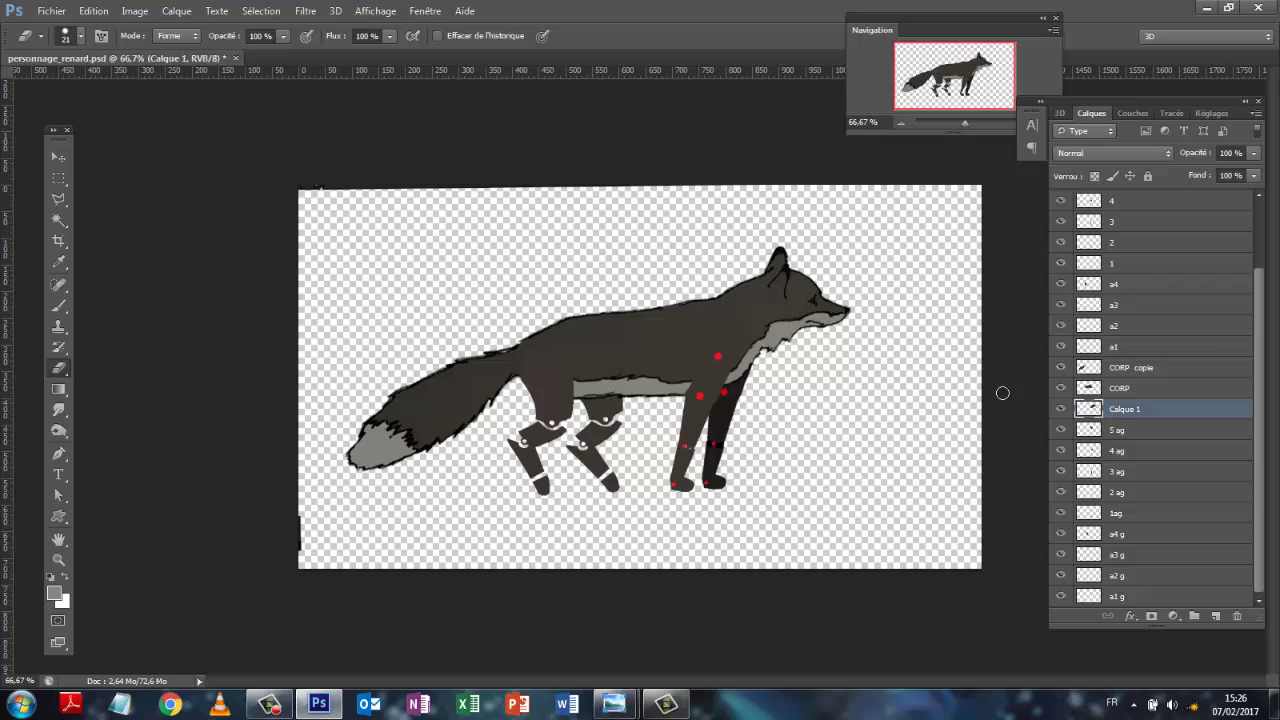
left_click(59, 157)
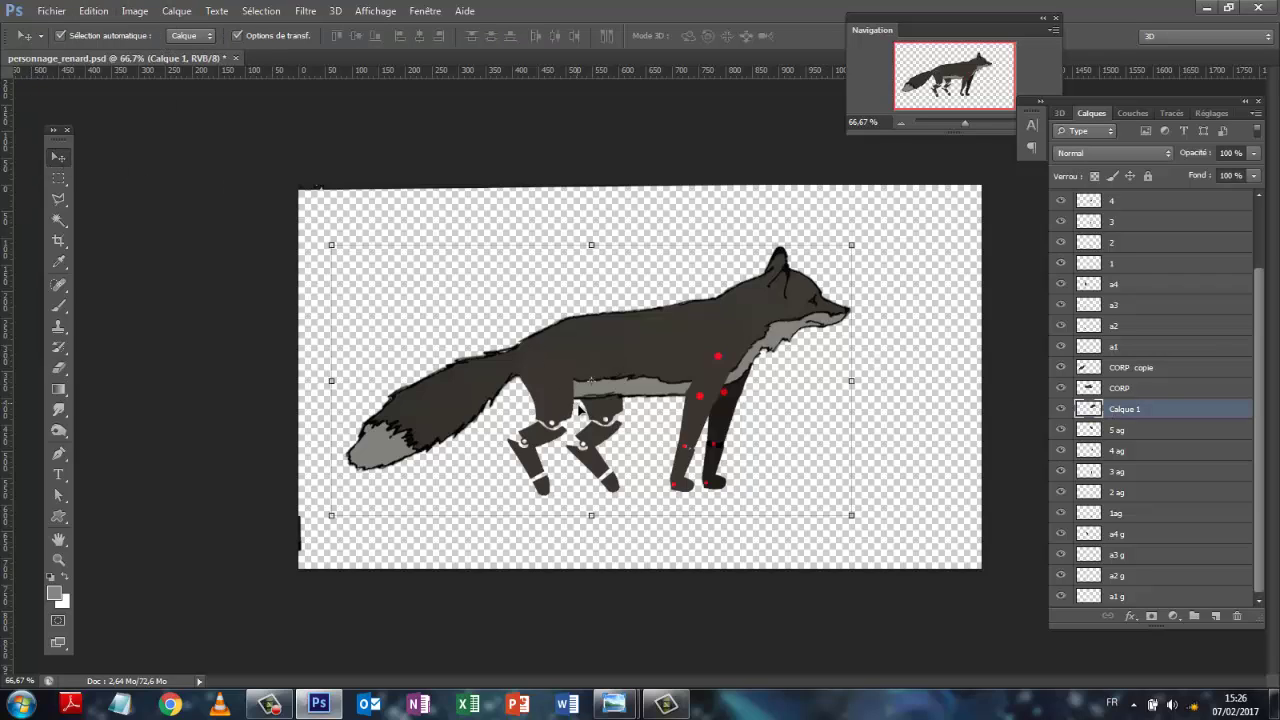
key("ctrl+t")
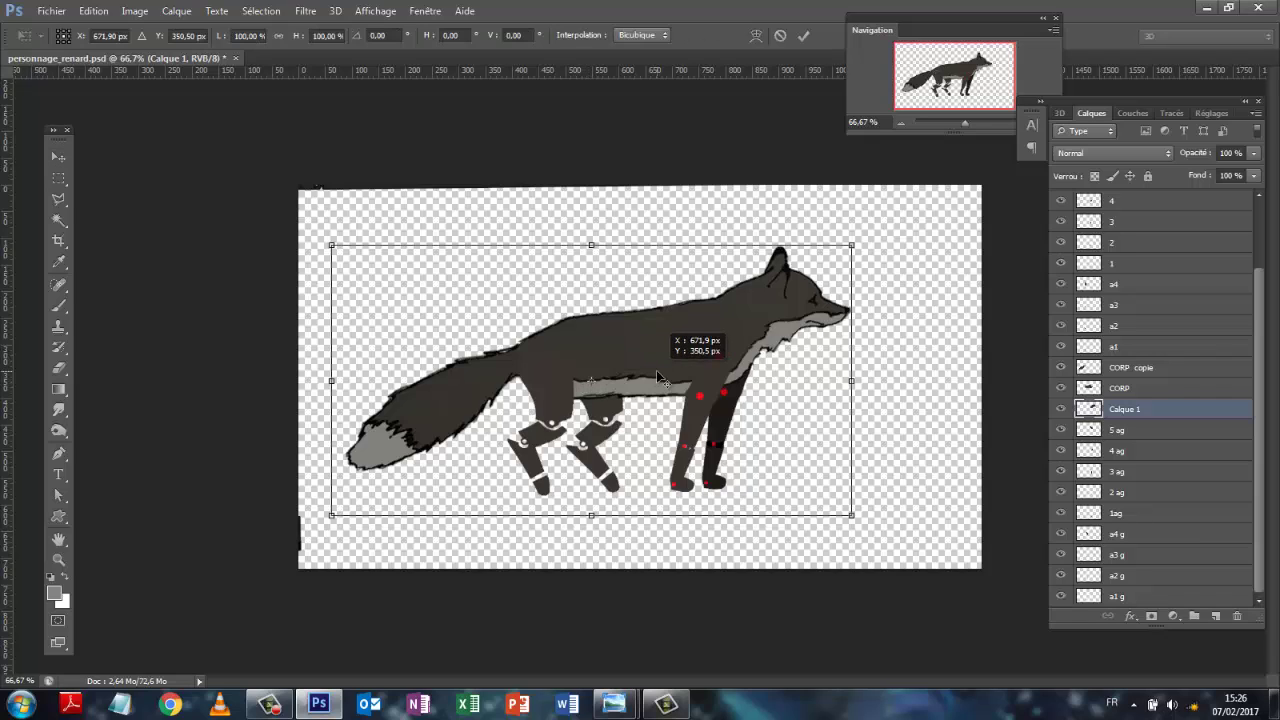
left_click_drag(659, 376, 750, 315)
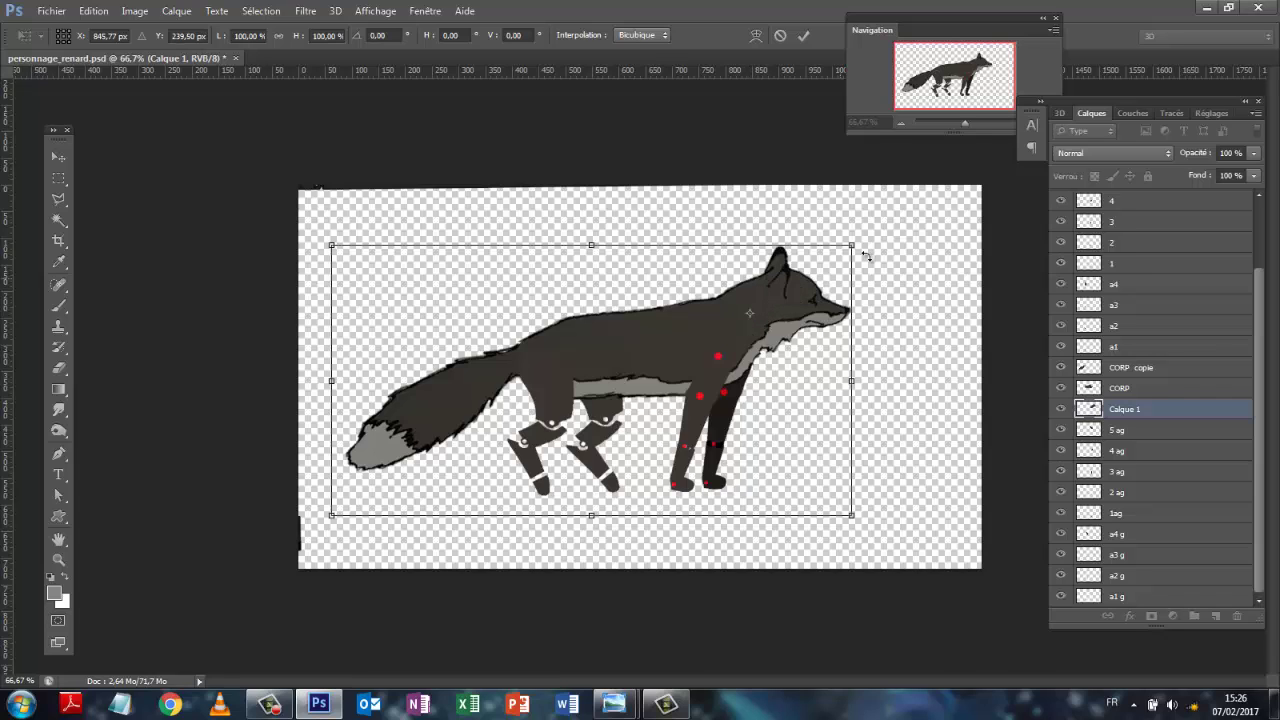
mouse_move(867, 240)
left_mouse_down()
mouse_move(867, 268)
mouse_move(862, 248)
left_mouse_up()
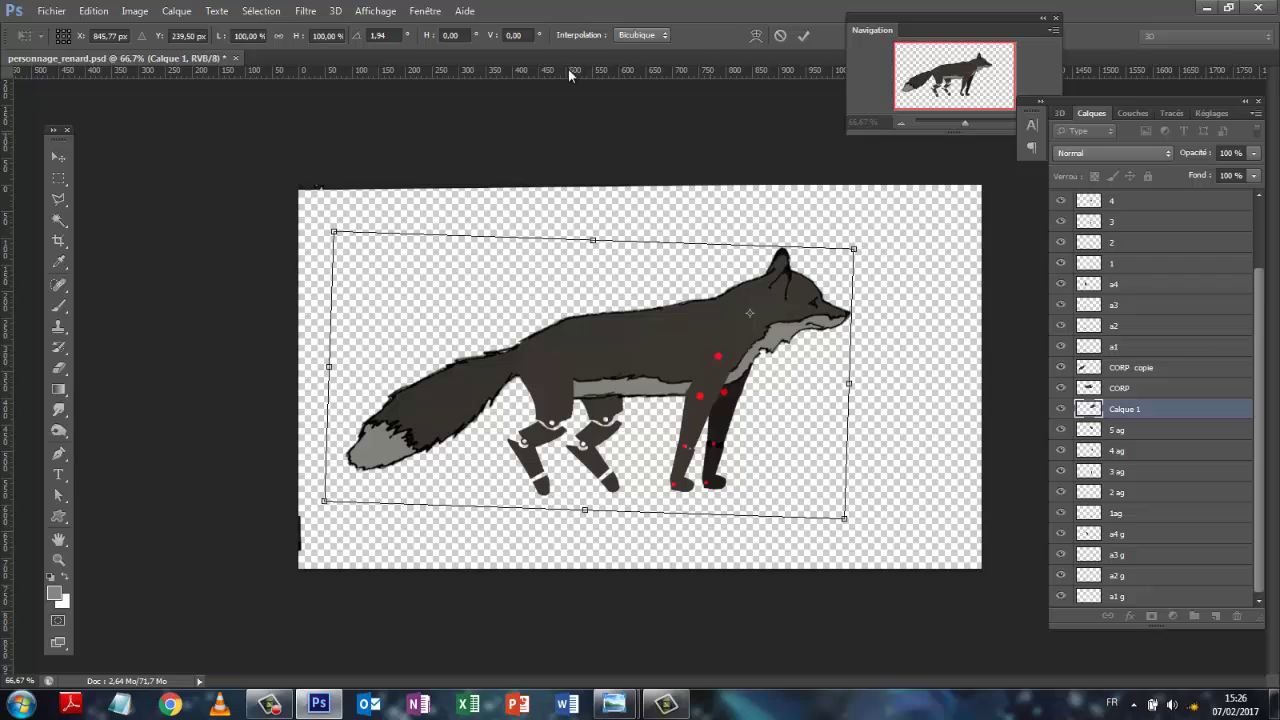
left_click(781, 37)
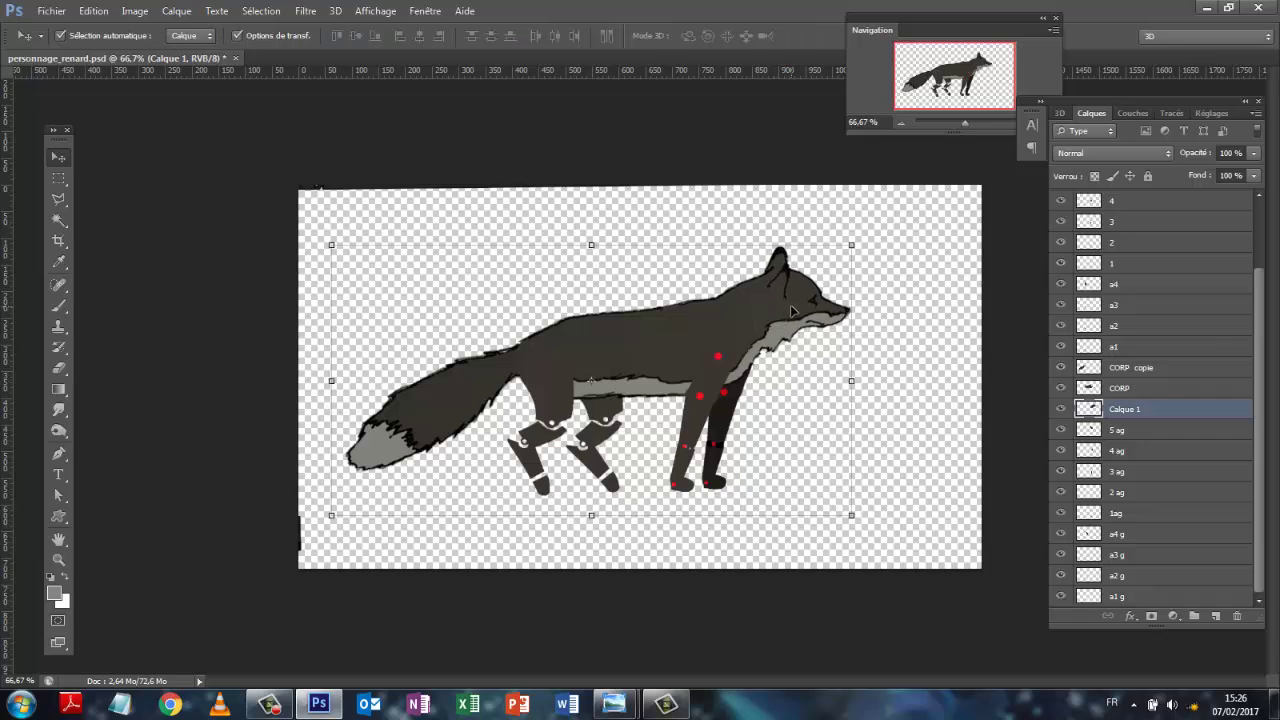
Reposition the head layer against the body and rotate it to -2.79° around a pivot set at the back of the head.
left_click_drag(795, 310, 860, 275)
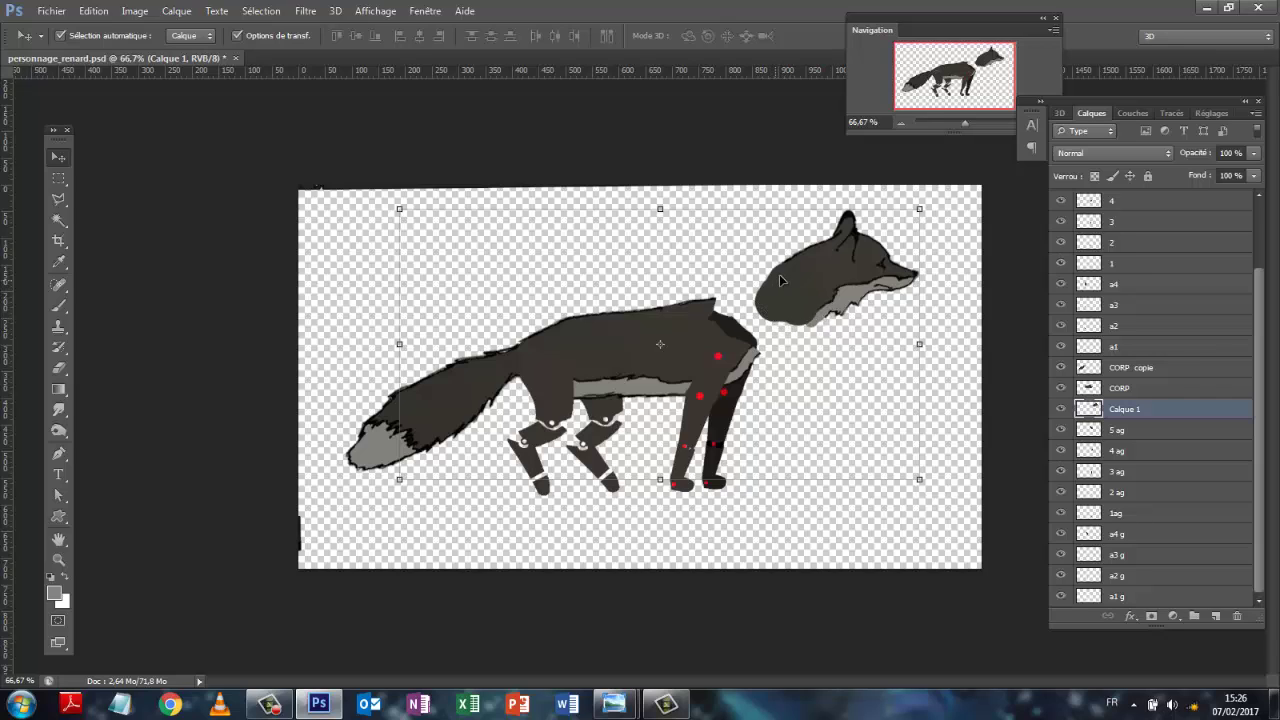
left_click_drag(863, 261, 812, 290)
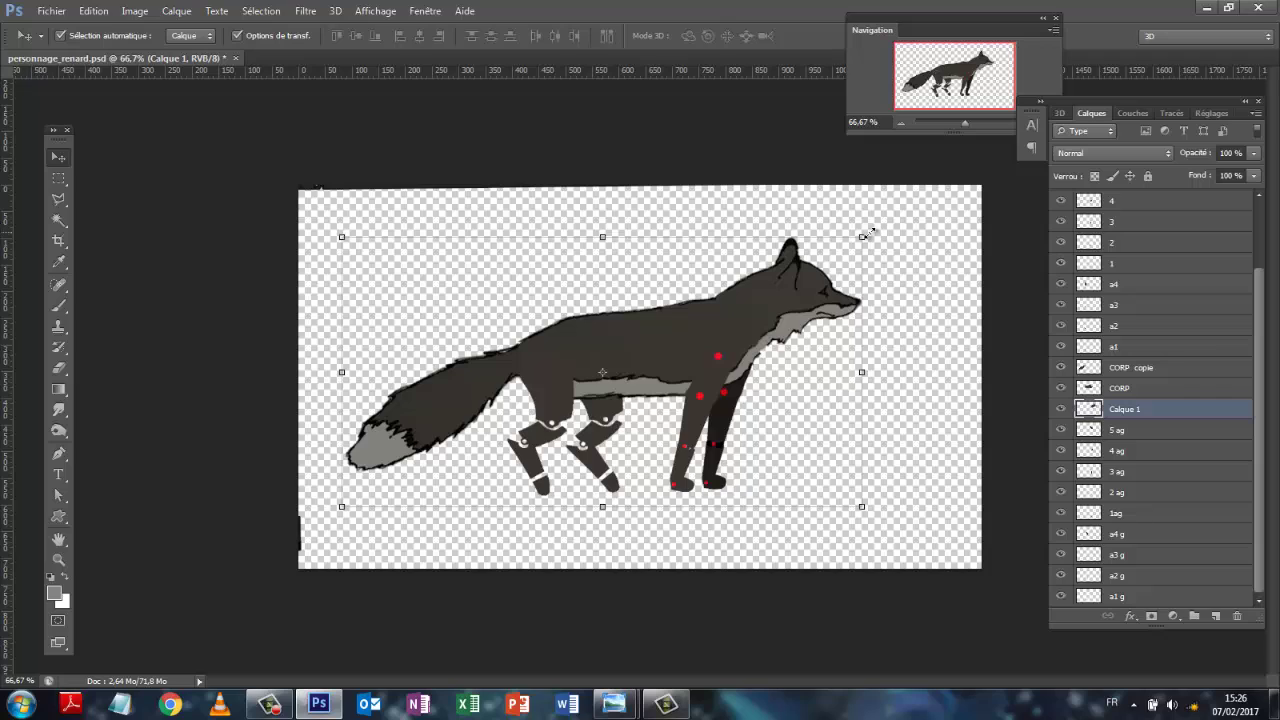
left_click_drag(614, 372, 774, 302)
mouse_move(888, 247)
left_mouse_down()
mouse_move(877, 231)
mouse_move(874, 243)
left_mouse_up()
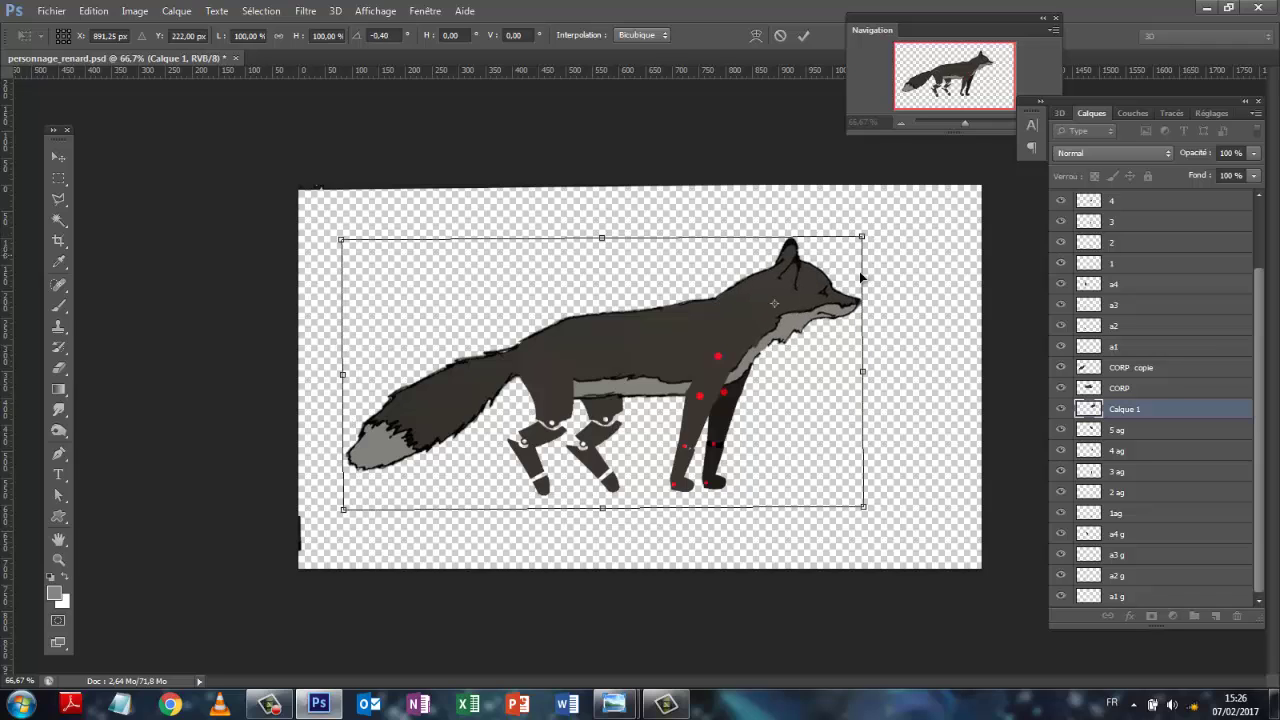
left_click_drag(756, 325, 748, 329)
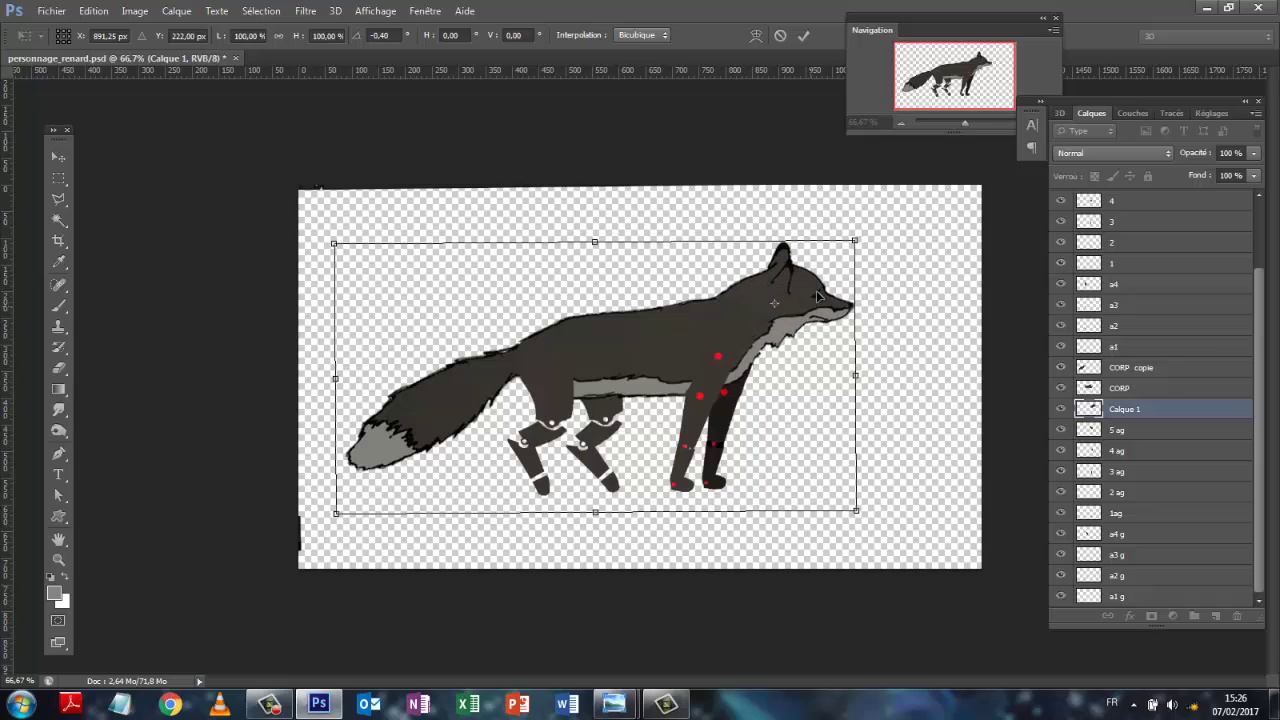
mouse_move(867, 231)
left_mouse_down()
mouse_move(867, 243)
mouse_move(845, 195)
mouse_move(863, 238)
mouse_move(864, 226)
left_mouse_up()
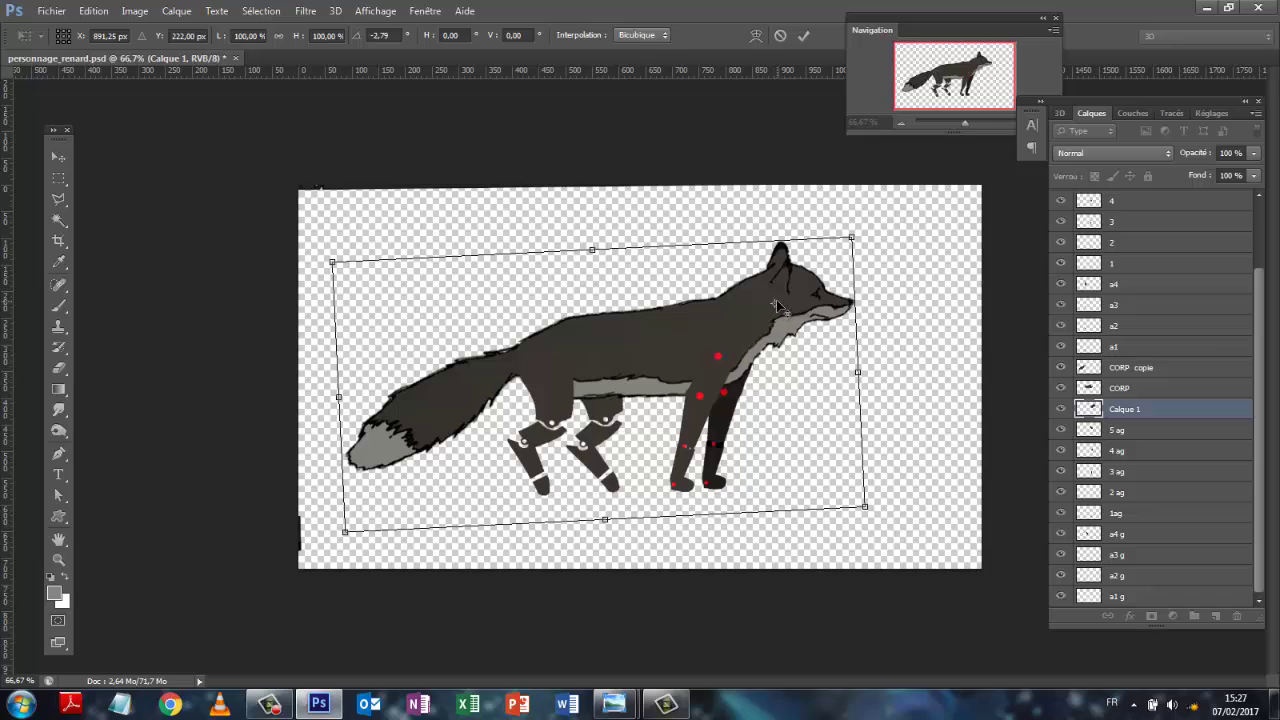
Move the head's rotation pivot to the base of the neck and rotate the head downward to 30.90°.
left_click_drag(776, 305, 728, 322)
left_click_drag(874, 230, 868, 328)
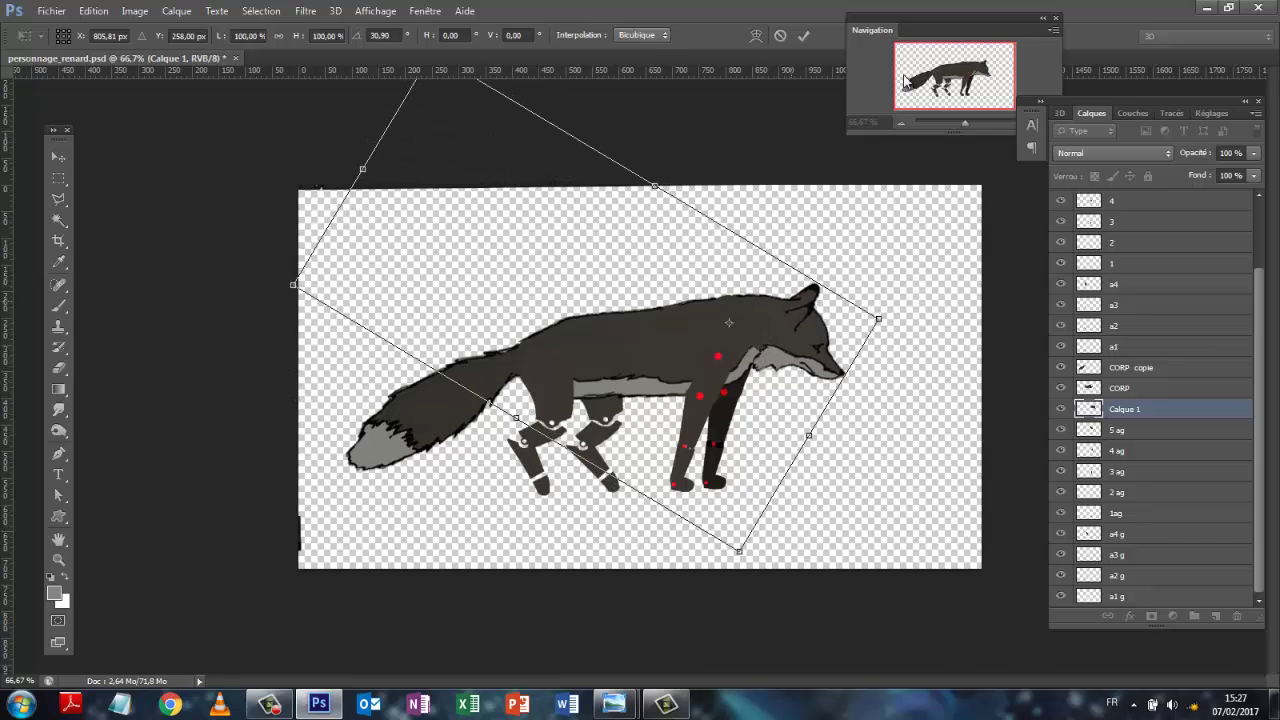
left_click_drag(965, 122, 970, 124)
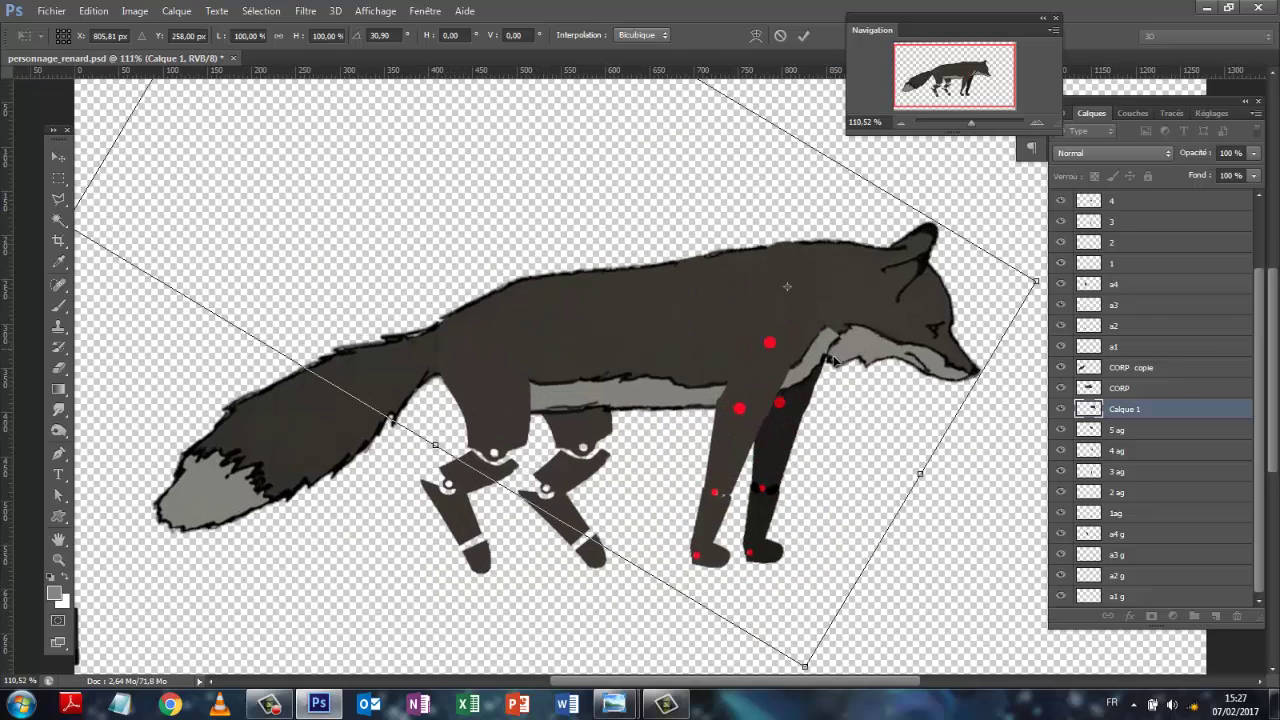